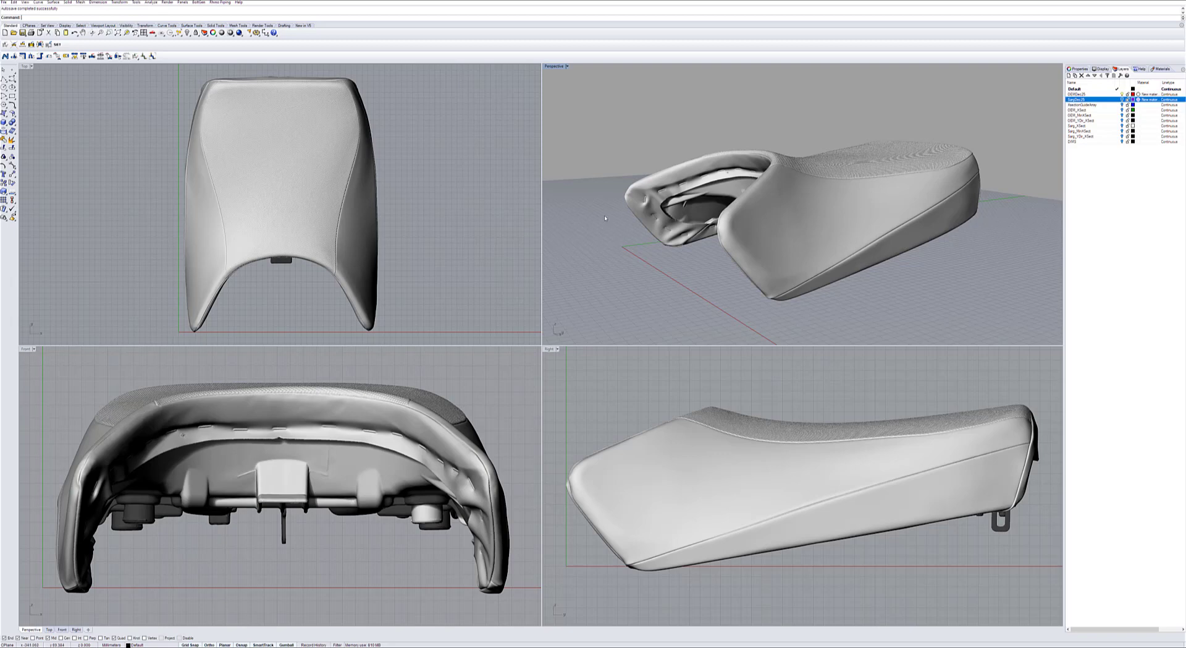
Examine the OEM seat scan from all sides, including its underside, and the Sarg seat scan from front, rear and side.
right_click_drag(608, 218, 814, 216)
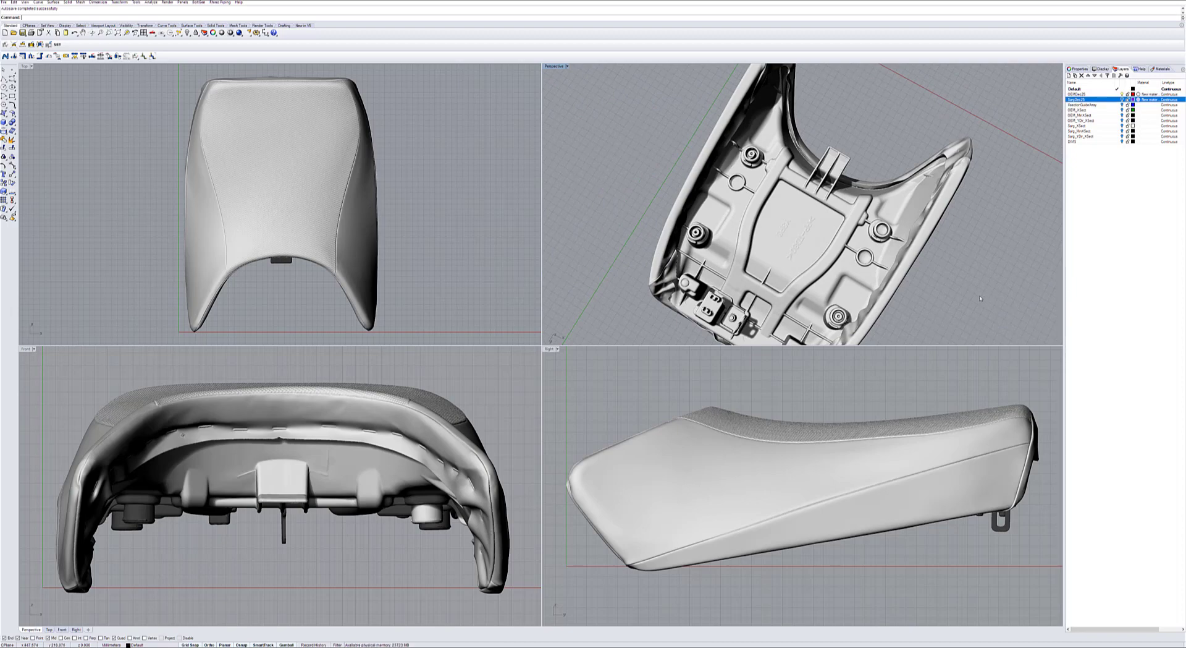
right_click_drag(980, 278, 1003, 207)
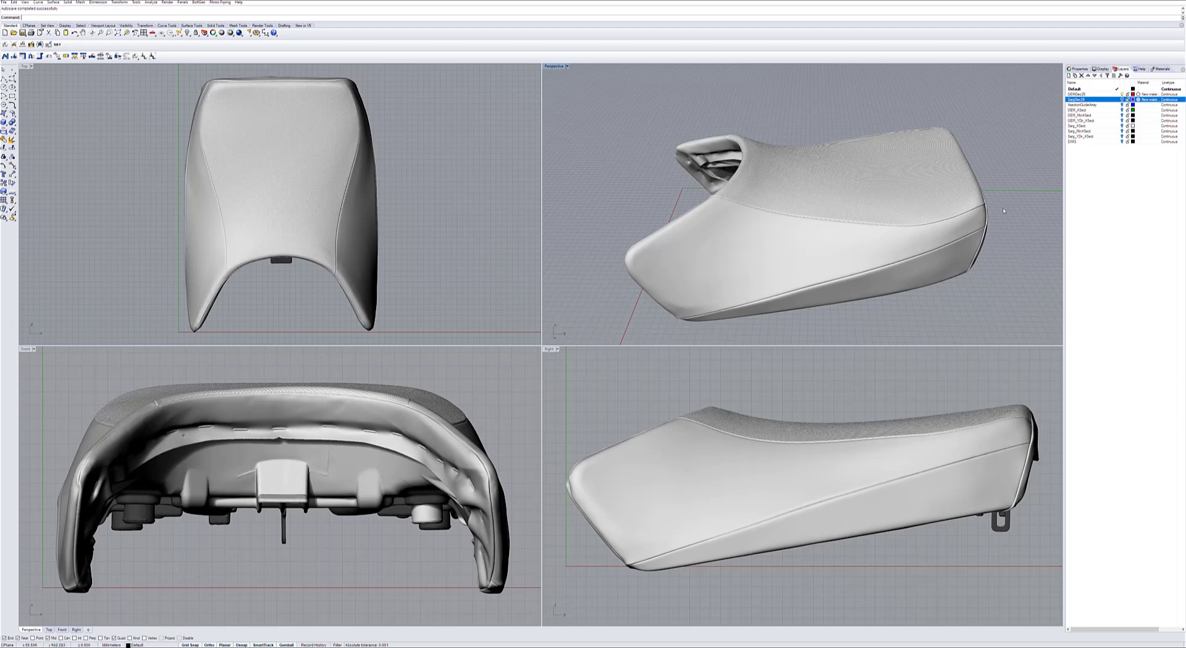
right_click_drag(620, 215, 820, 191)
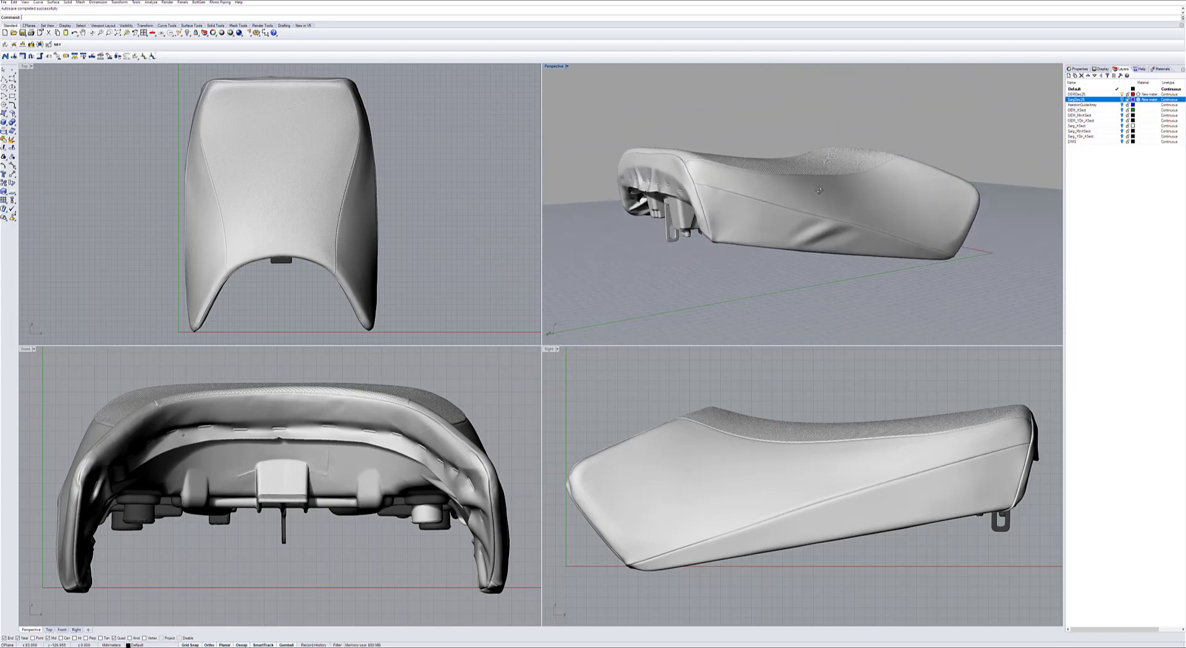
right_click_drag(580, 273, 738, 151)
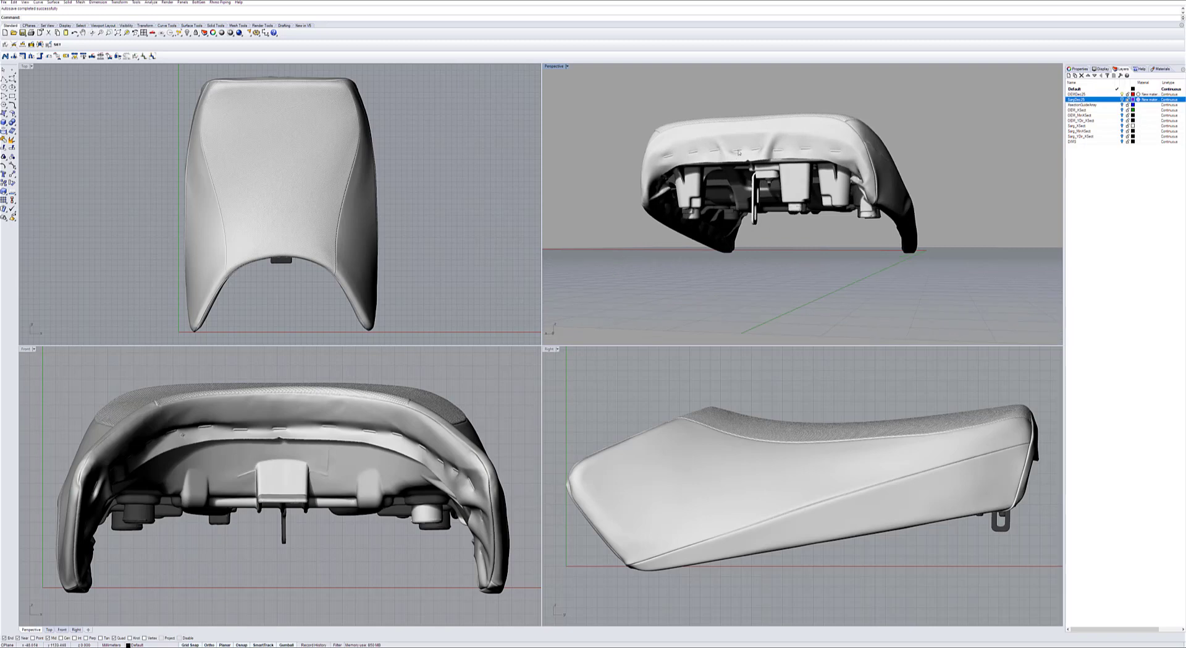
right_click_drag(766, 257, 814, 244)
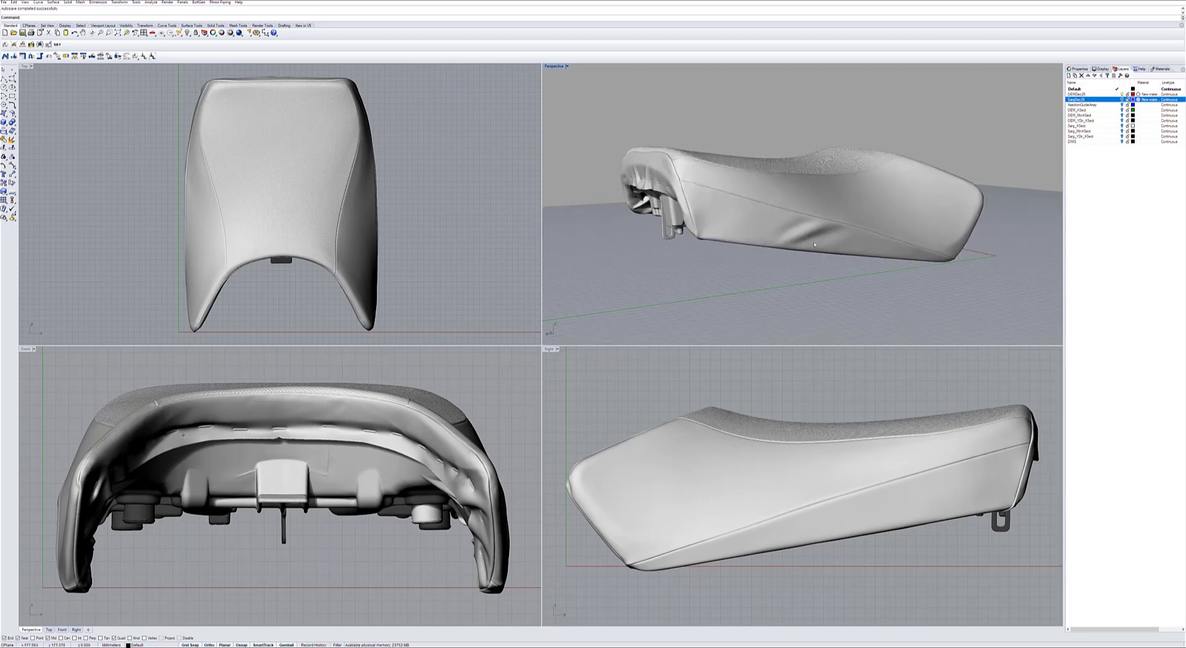
right_click_drag(841, 296, 658, 336)
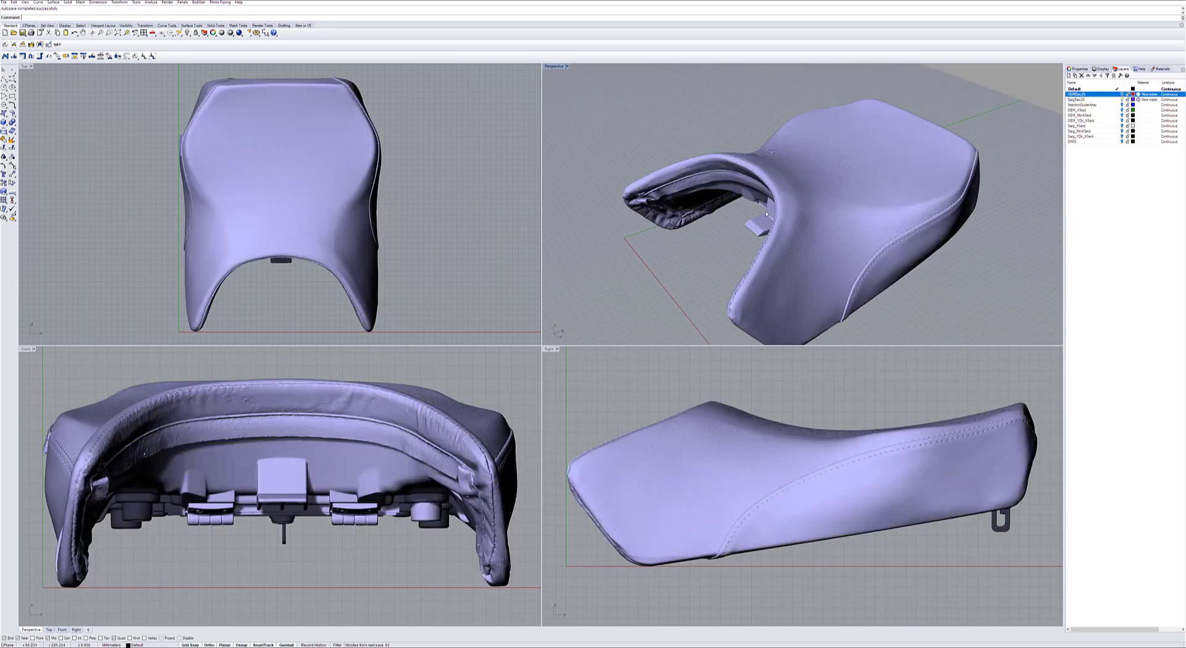
right_click_drag(729, 217, 970, 167)
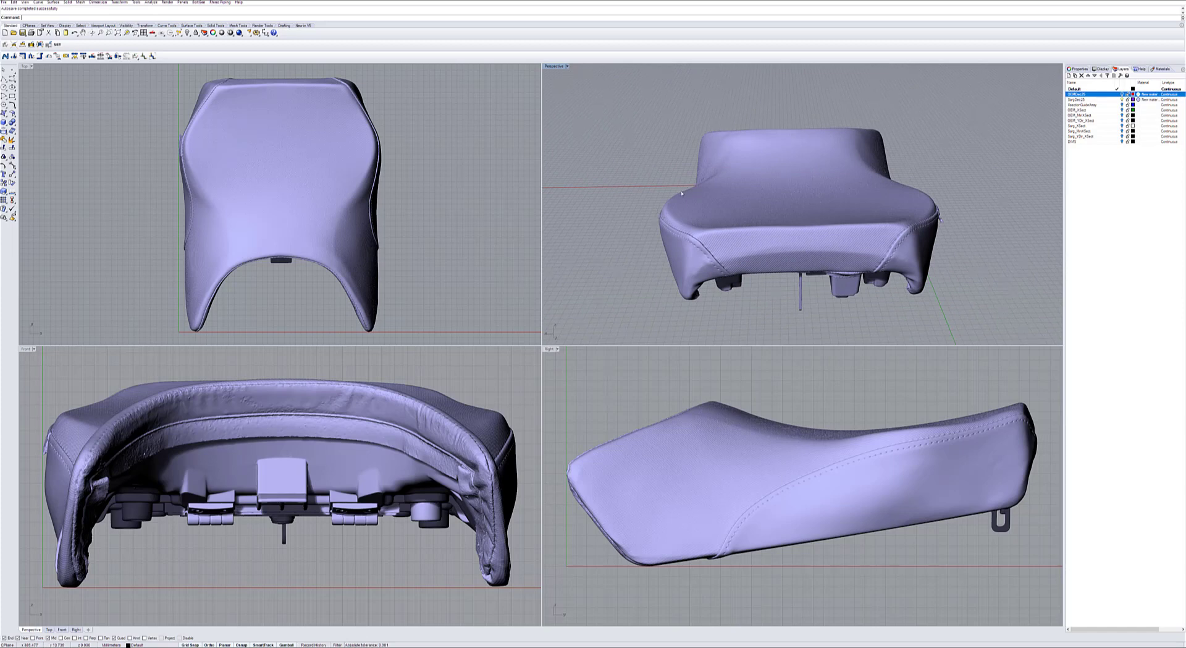
right_click_drag(959, 138, 1028, 140)
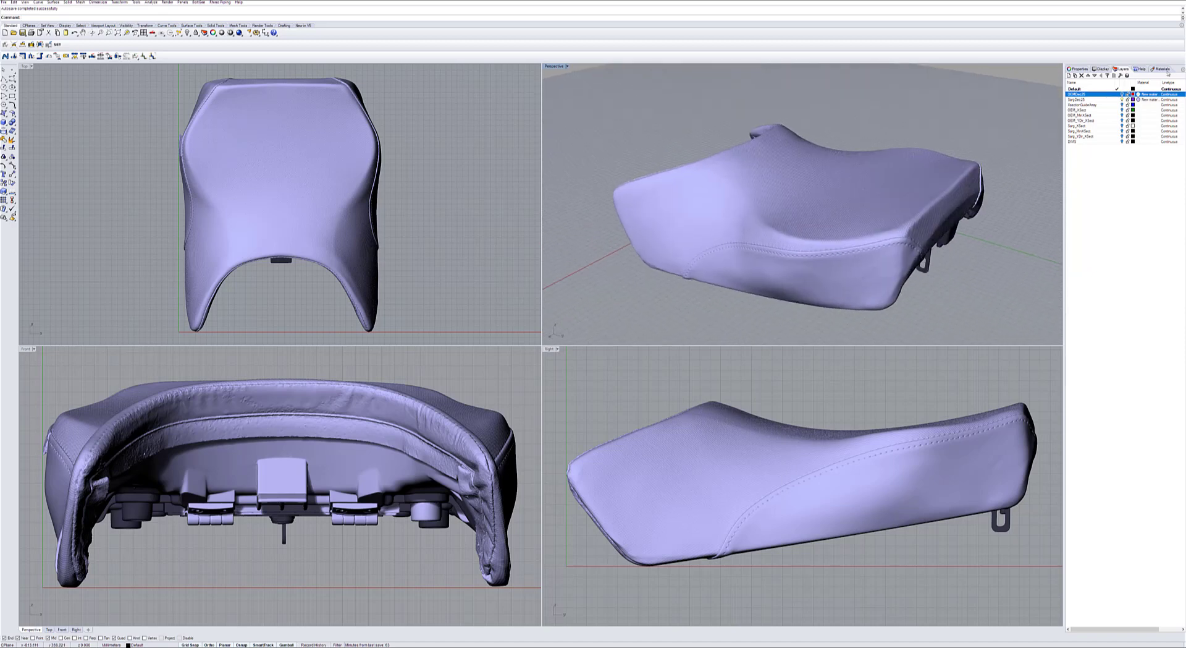
Make the Sarg seat layer's material about three-quarters transparent so the OEM seat can be seen through it.
left_click(1138, 100)
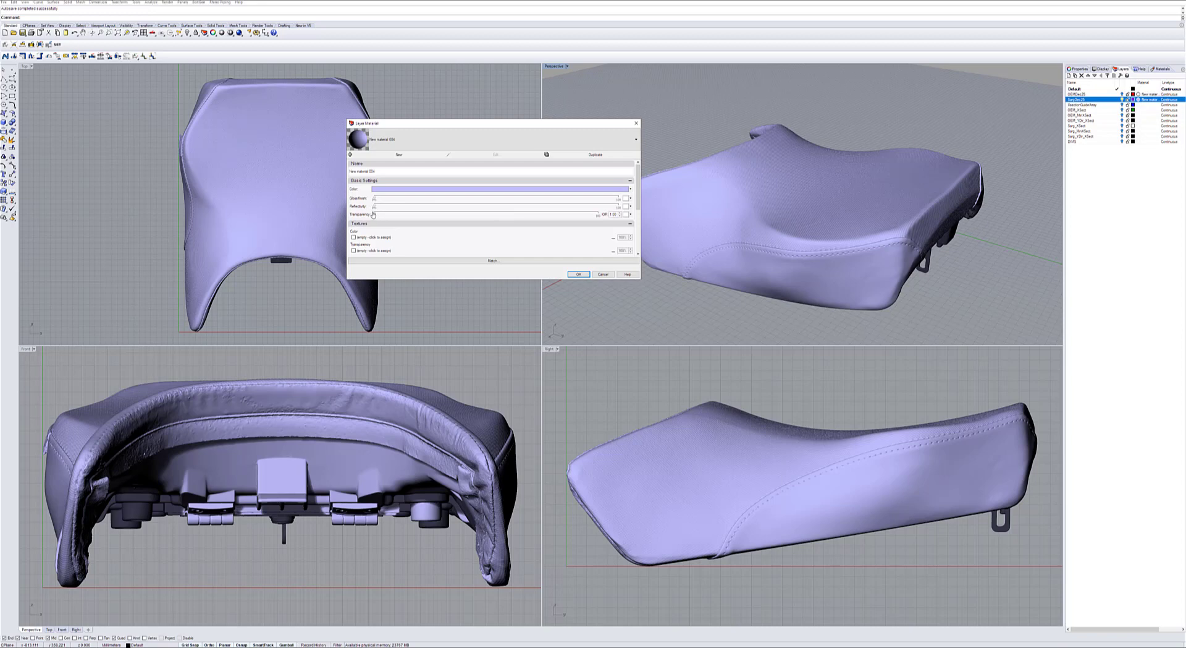
left_click_drag(376, 215, 540, 214)
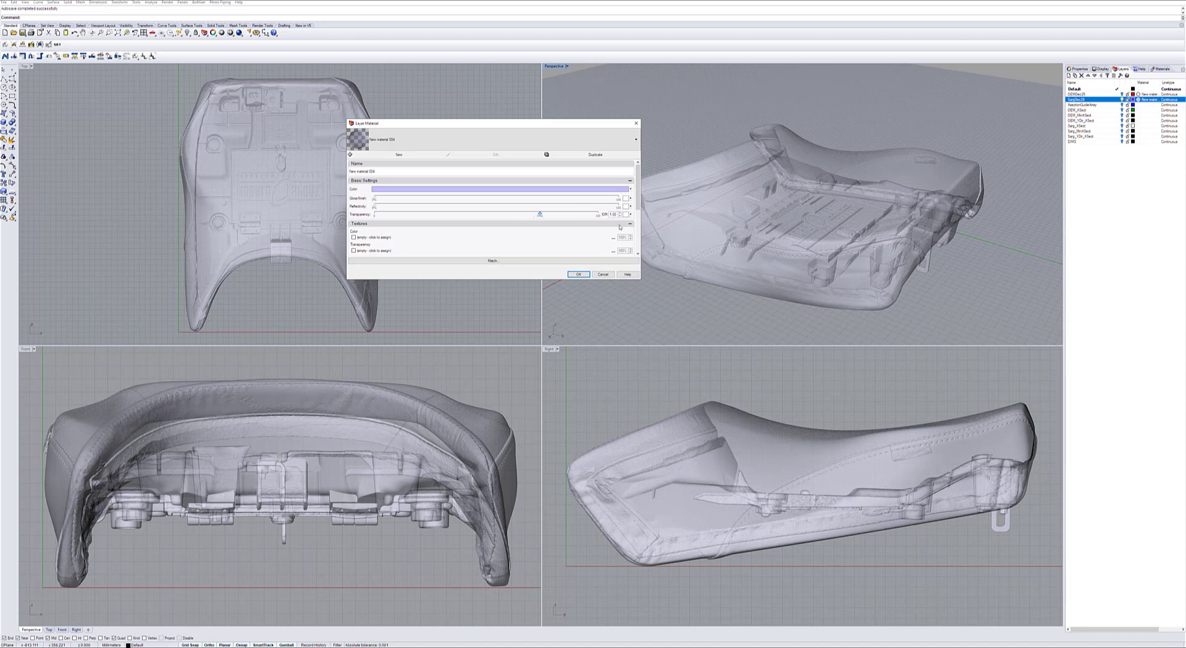
left_click(578, 273)
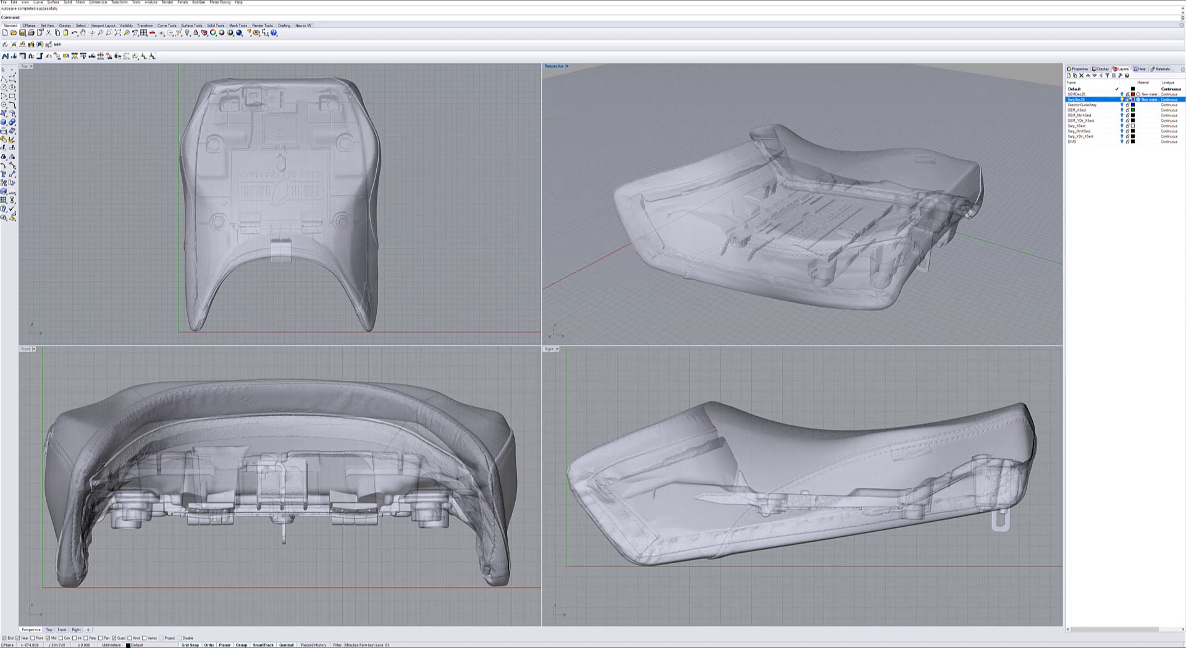
Set the OEM seat layer's material color to black.
left_click(1139, 94)
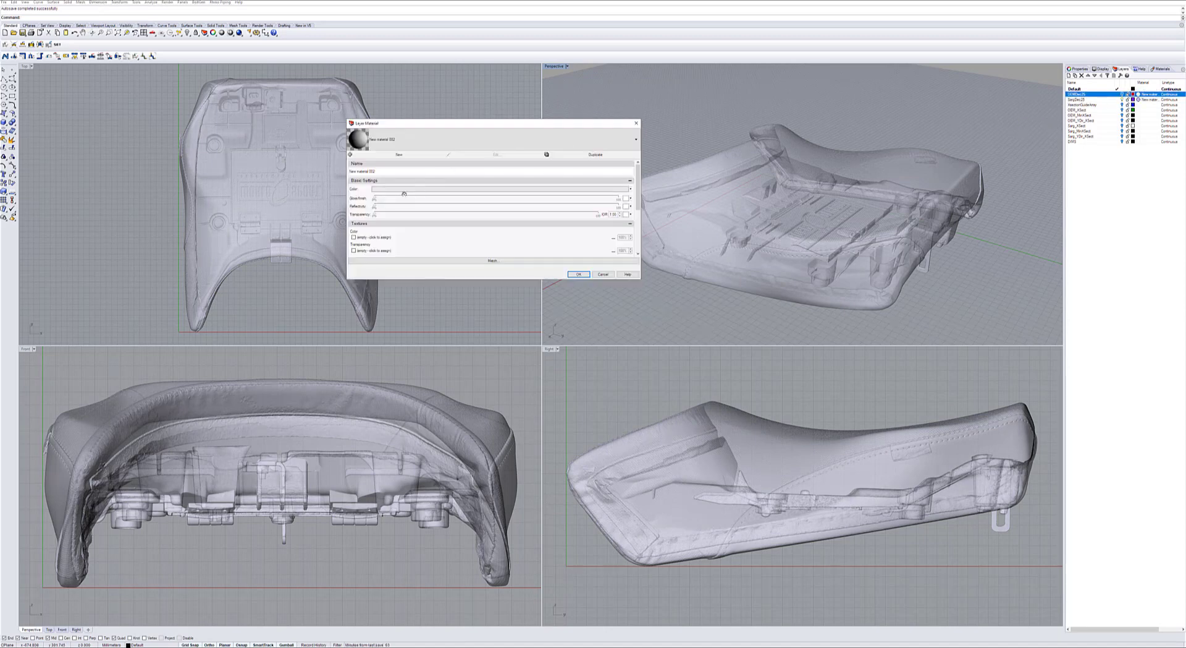
left_click(404, 190)
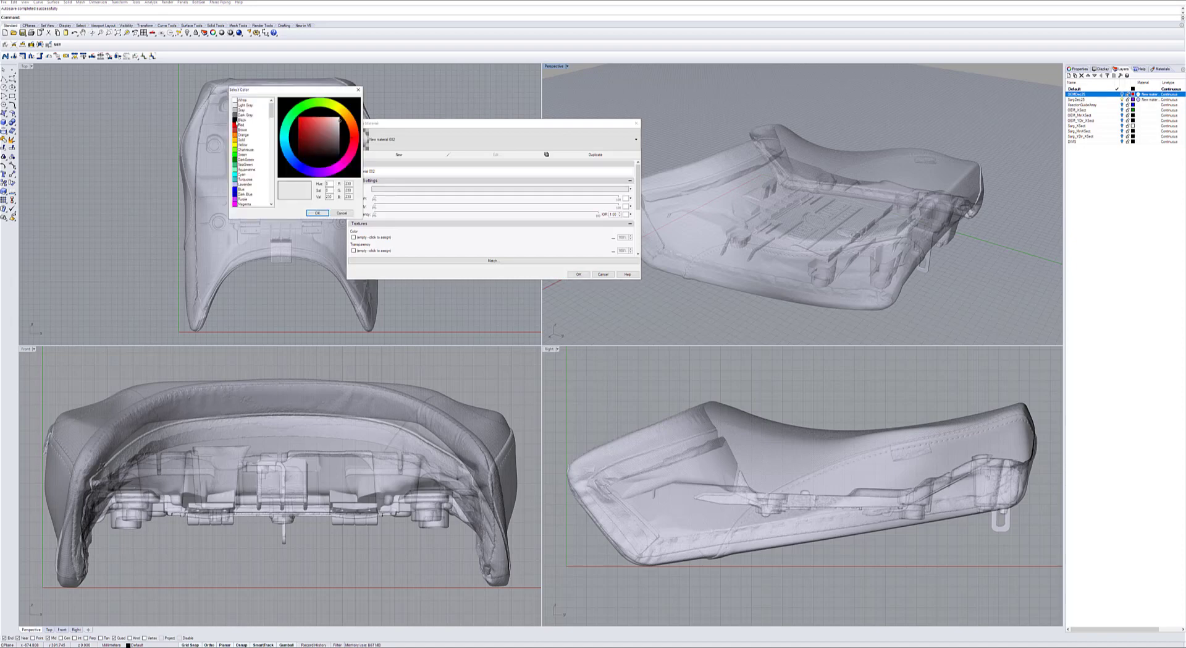
left_click(243, 119)
left_click(317, 213)
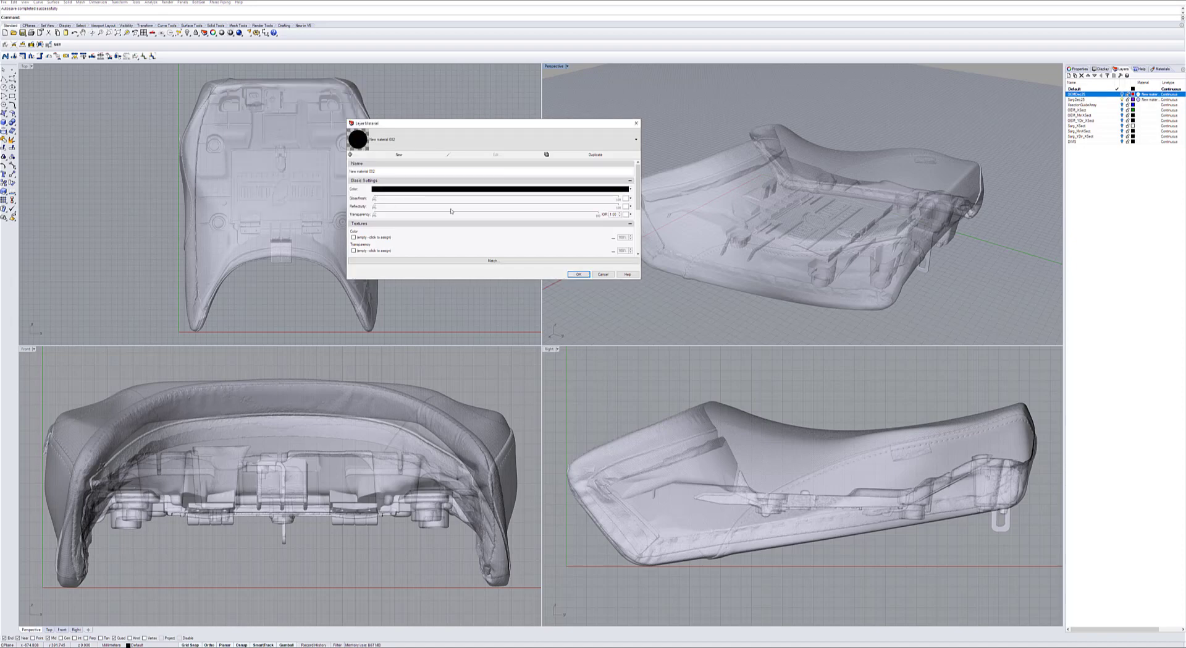
left_click(578, 274)
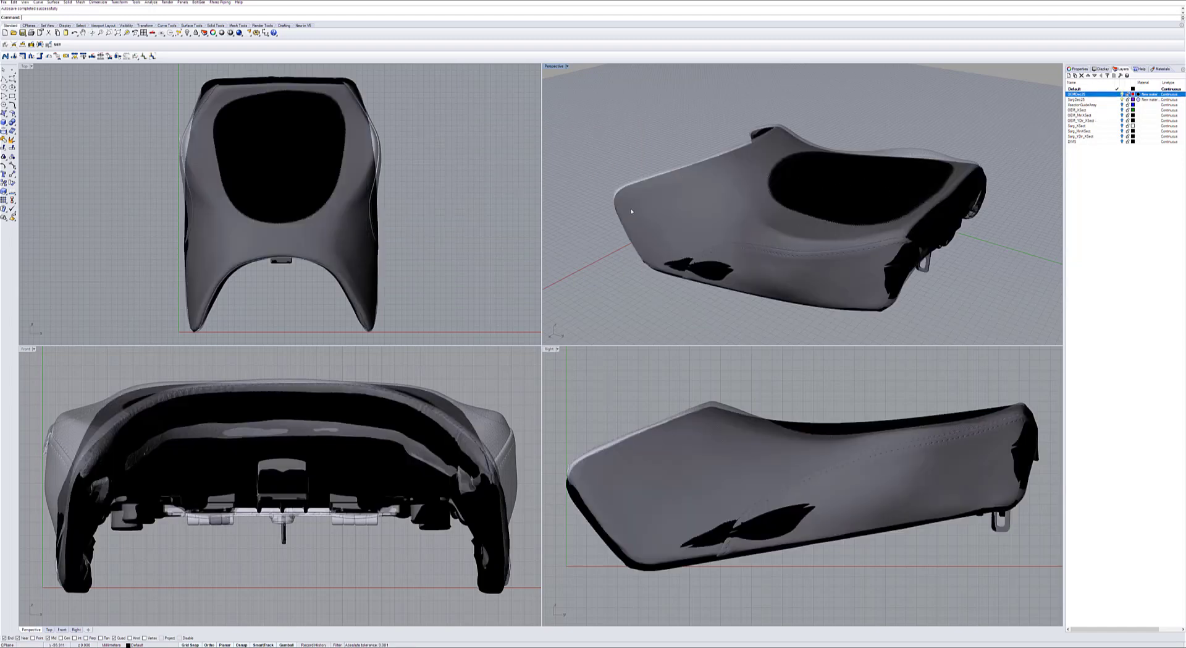
Set the OEM seat layer's material color to blue.
left_click(1139, 93)
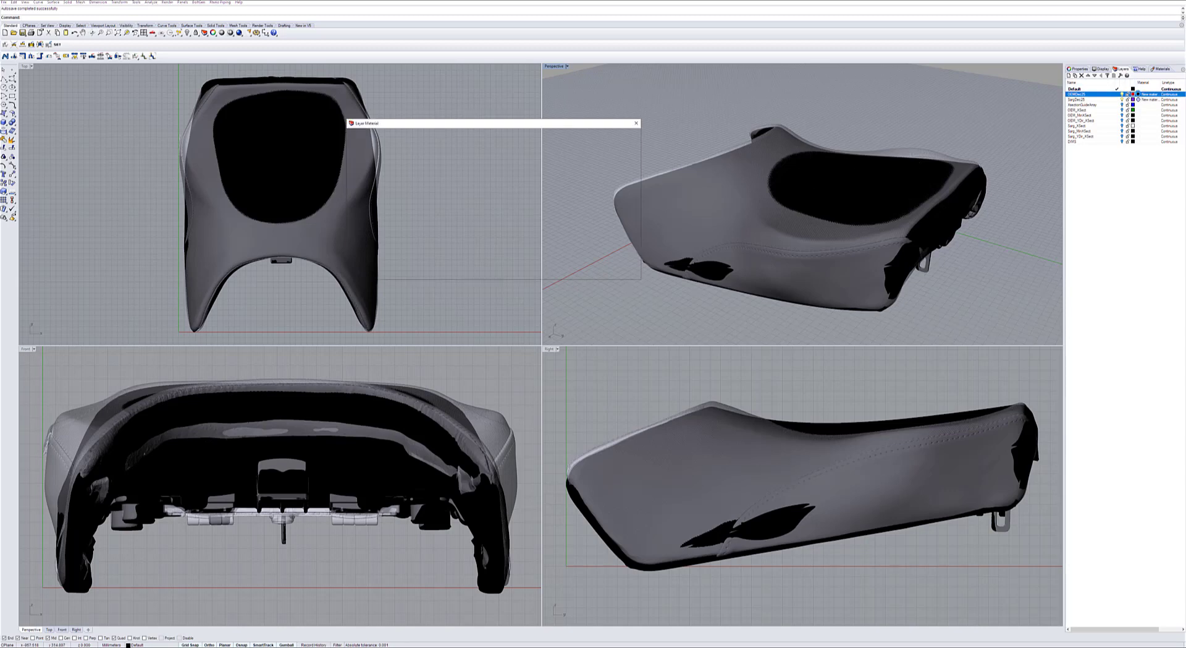
left_click(509, 190)
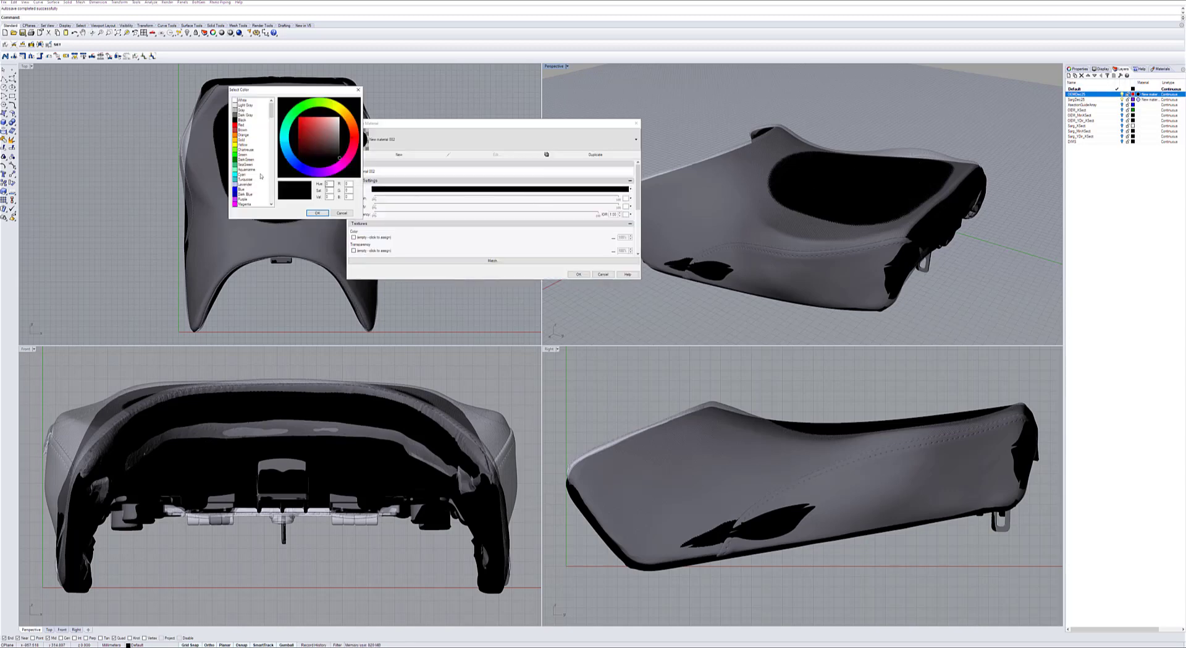
left_click(241, 189)
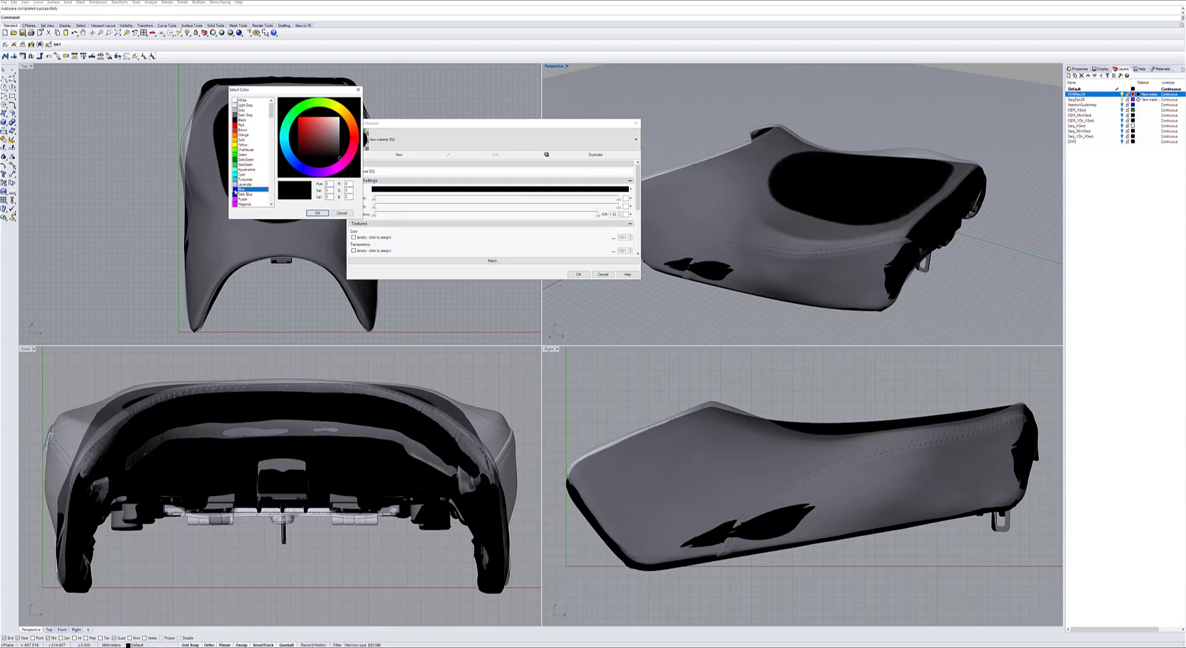
left_click(317, 213)
left_click(581, 275)
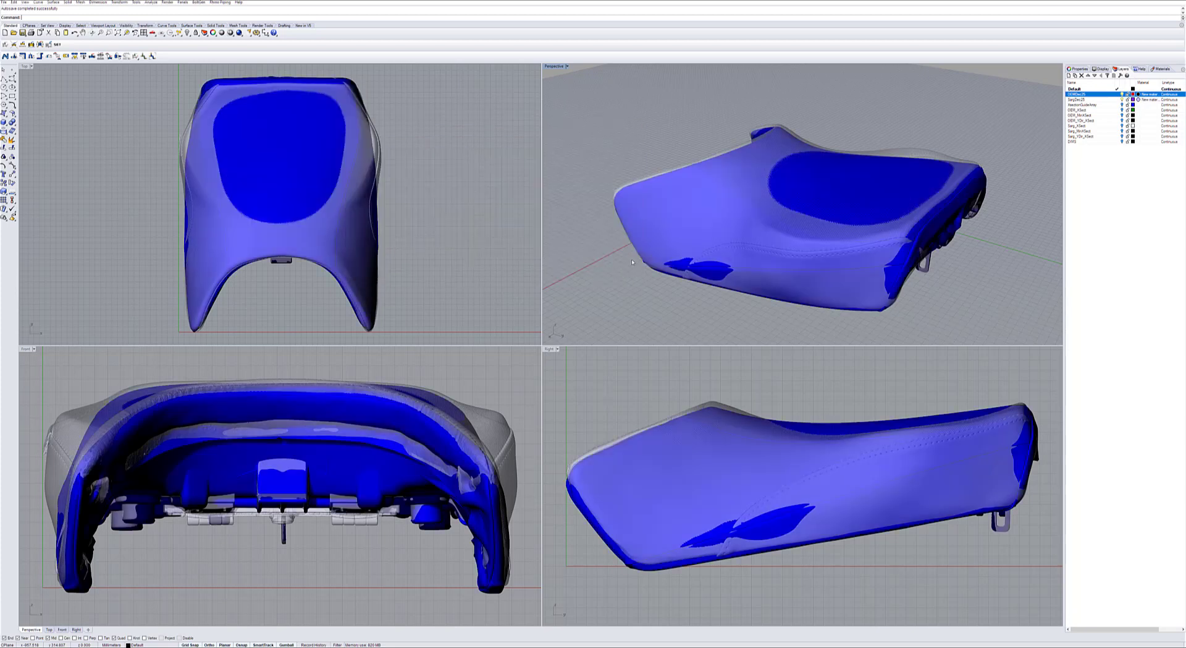
Maximize the perspective view and compare the outer contours of the overlaid seats from front, rear, side and above.
right_click_drag(628, 156, 645, 212)
double_click(555, 67)
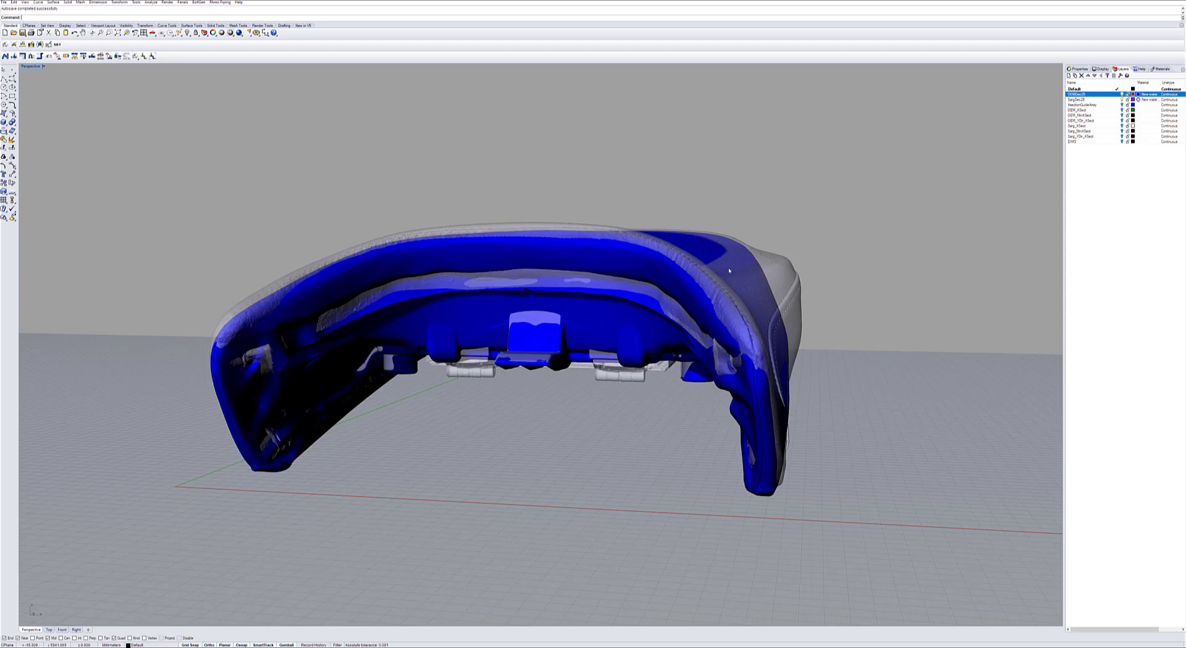
right_click_drag(800, 198, 776, 203)
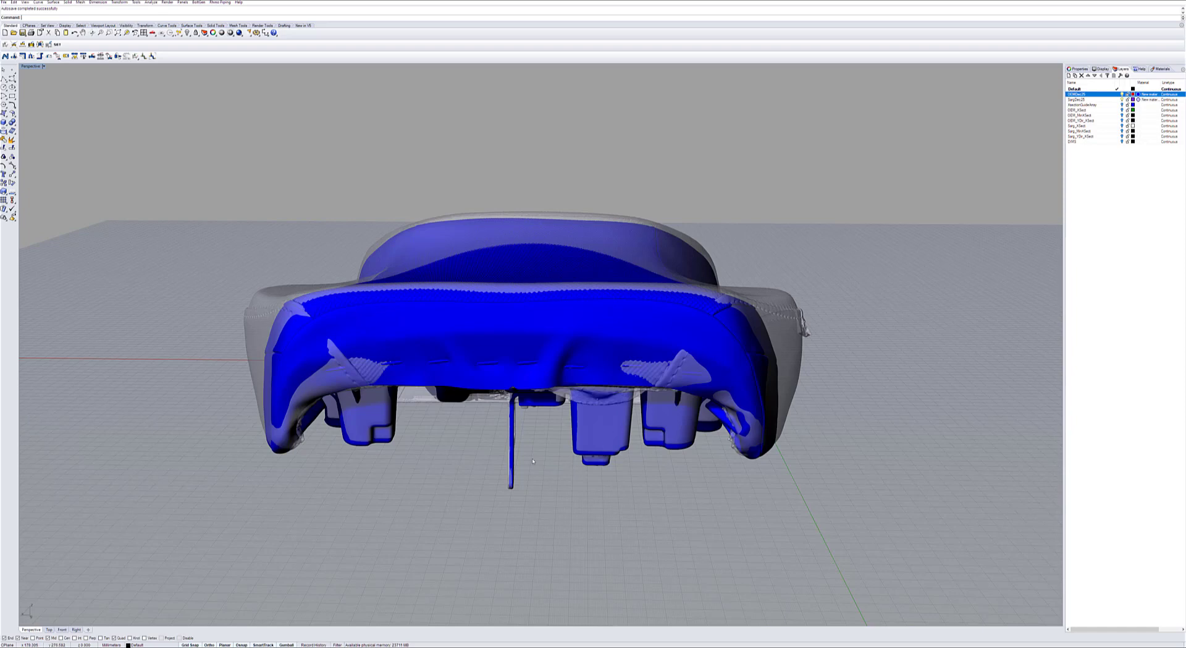
right_click_drag(278, 207, 257, 219)
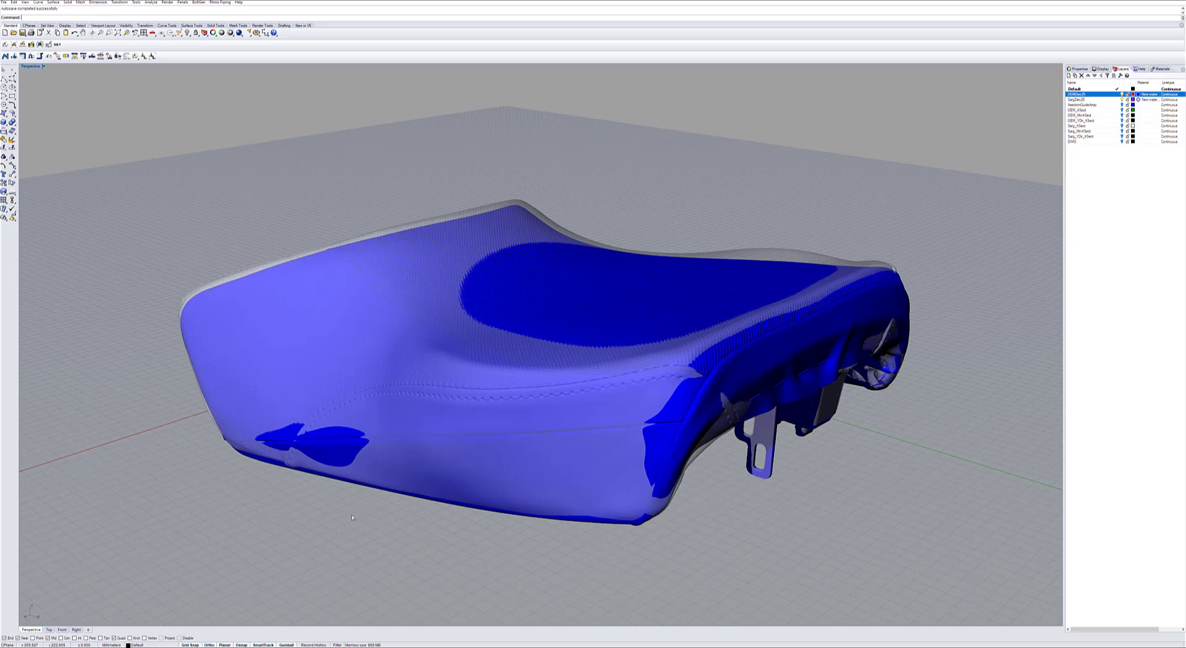
right_click_drag(361, 506, 479, 378)
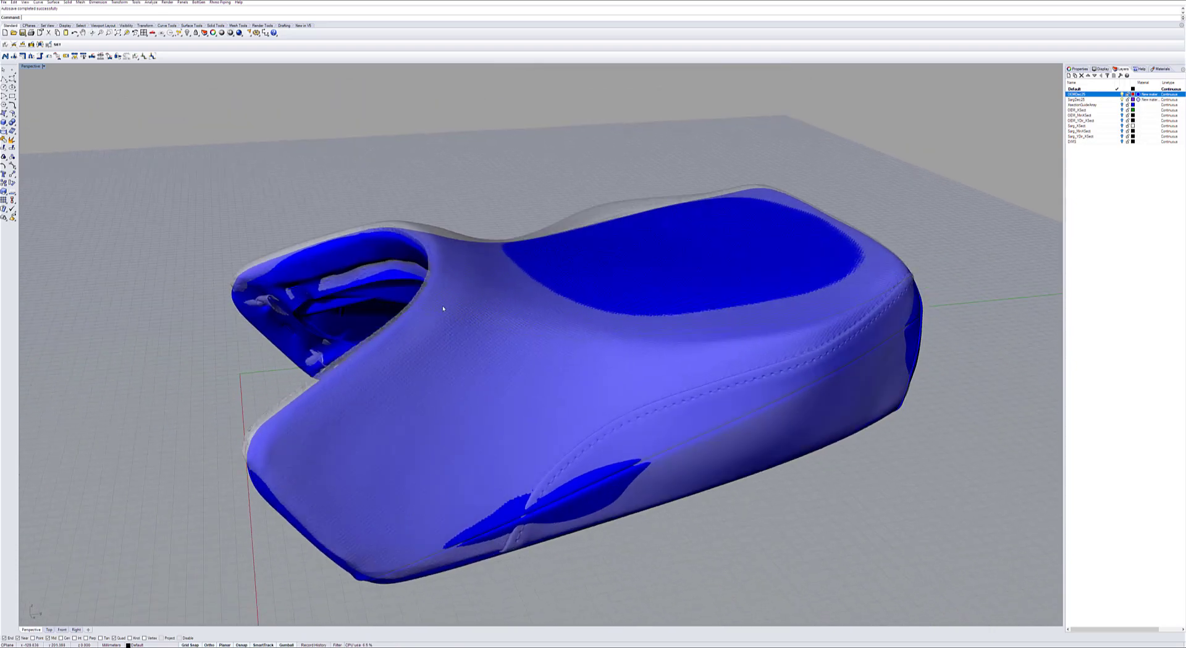
right_click_drag(477, 215, 477, 351)
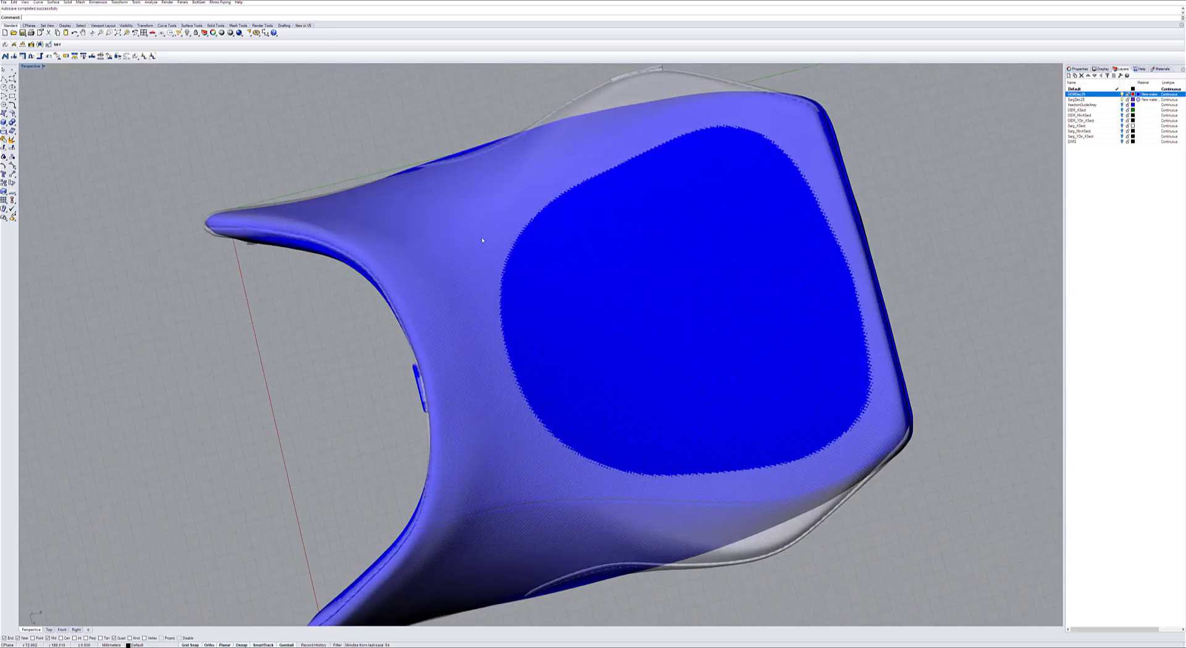
right_click_drag(461, 383, 461, 325)
Inspect how the two overlaid seats align on the underside, at the seat pan, mounting points and front and rear edges.
right_click_drag(755, 375, 503, 312)
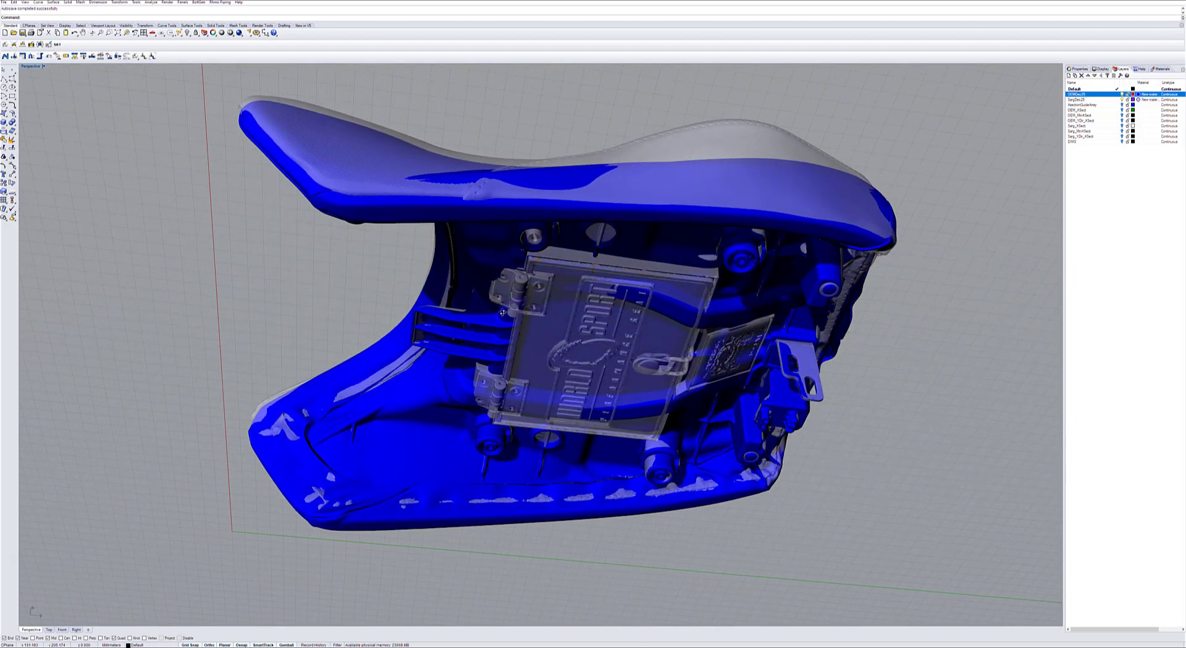
right_click_drag(509, 357, 562, 400)
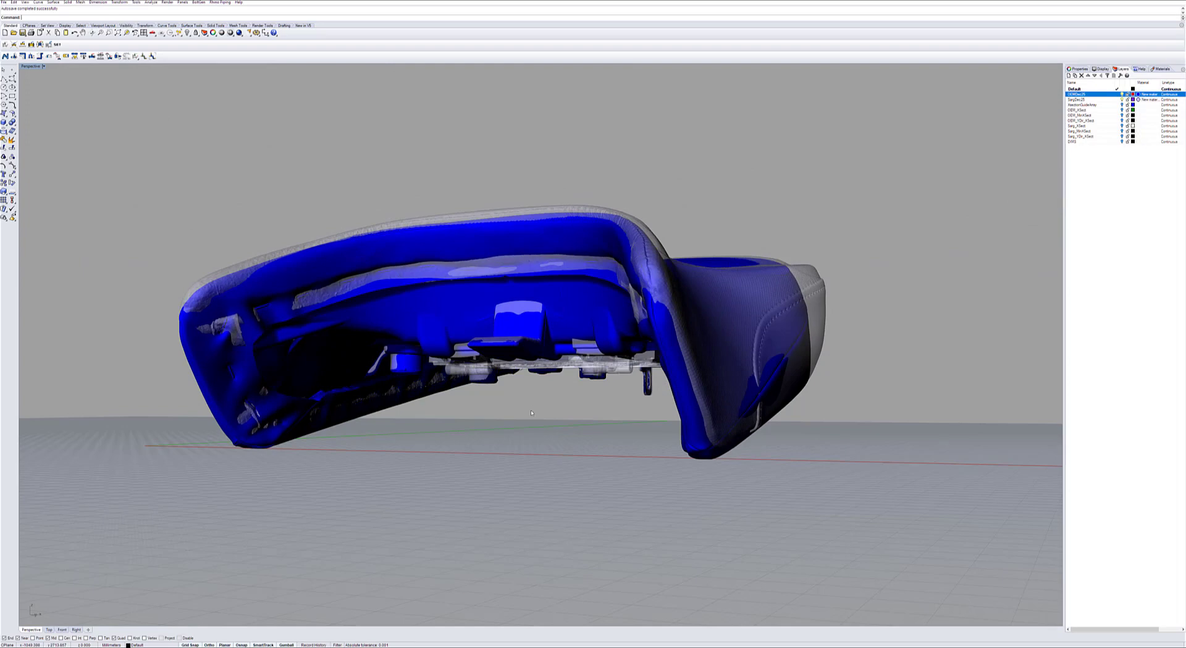
right_click_drag(532, 415, 530, 430)
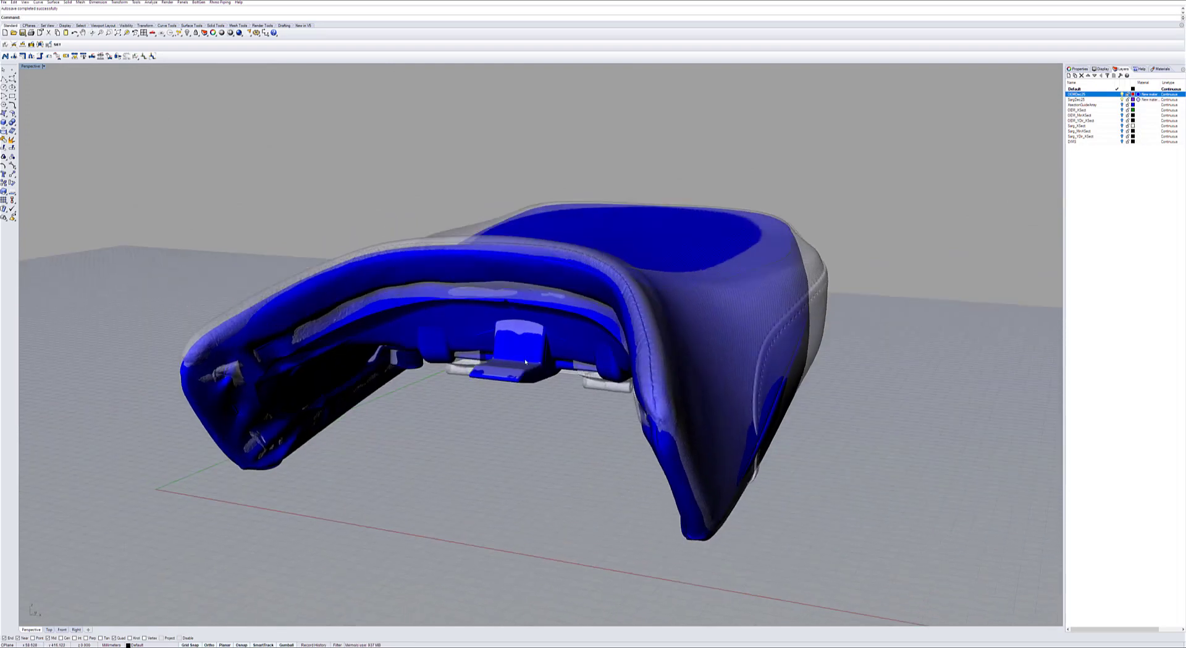
right_click_drag(555, 452, 443, 442)
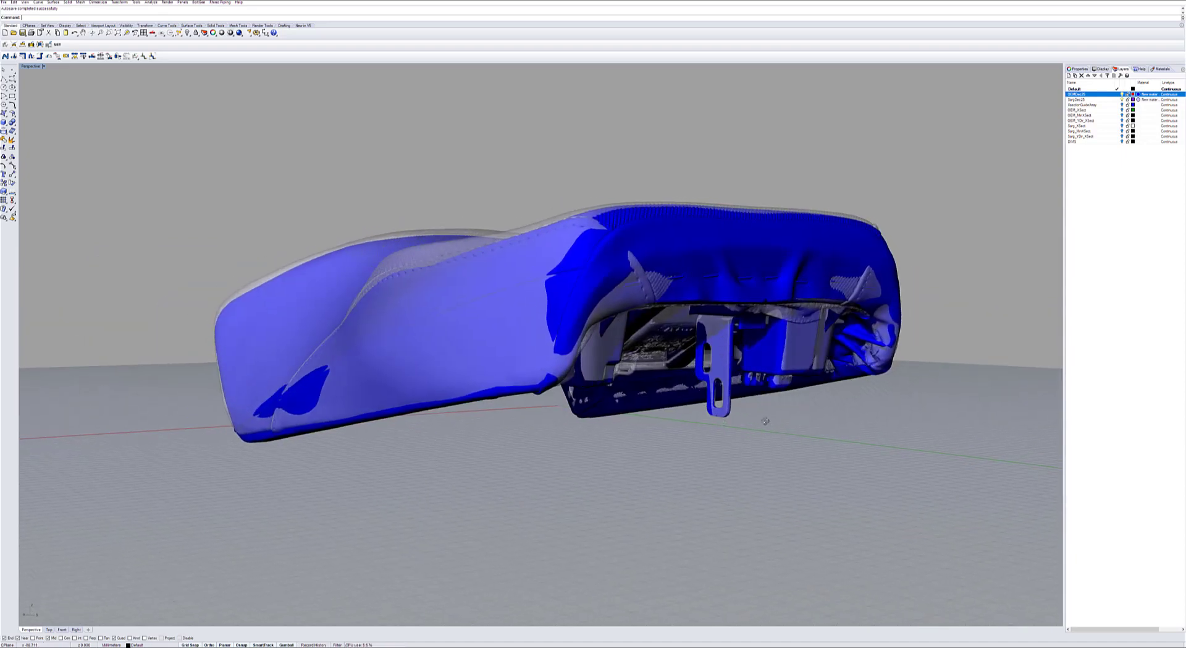
mouse_move(744, 421)
right_mouse_down()
mouse_move(728, 423)
mouse_move(739, 422)
right_mouse_up()
right_click_drag(685, 474, 694, 210)
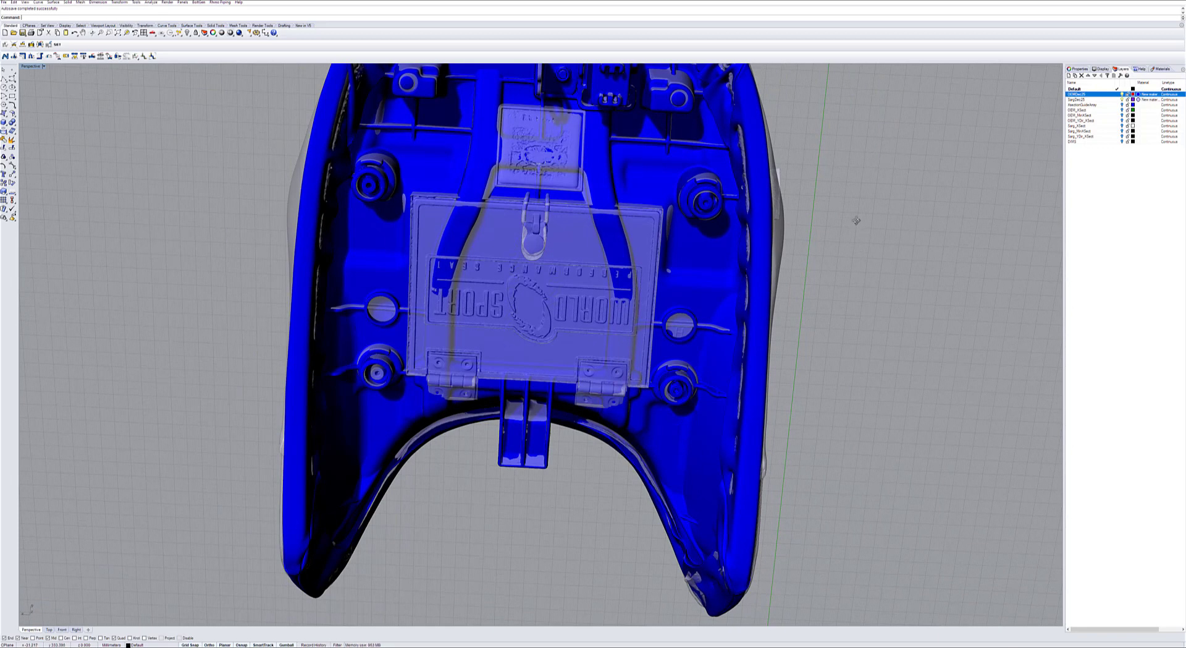
right_click_drag(853, 219, 853, 196)
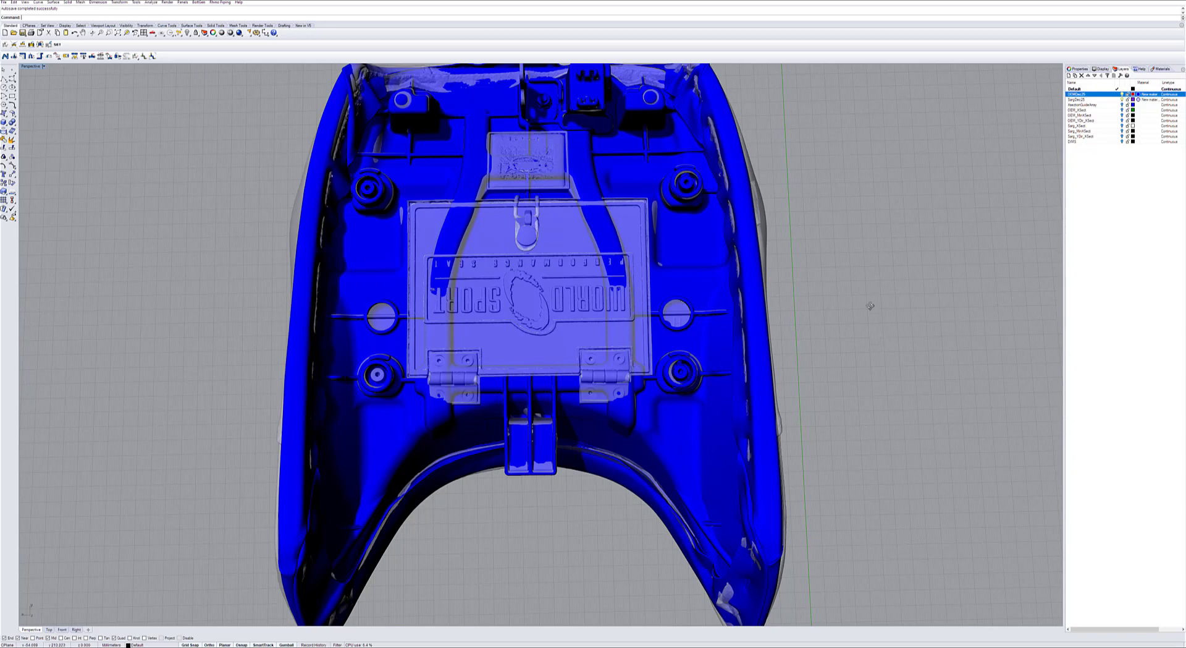
right_click_drag(869, 307, 748, 368)
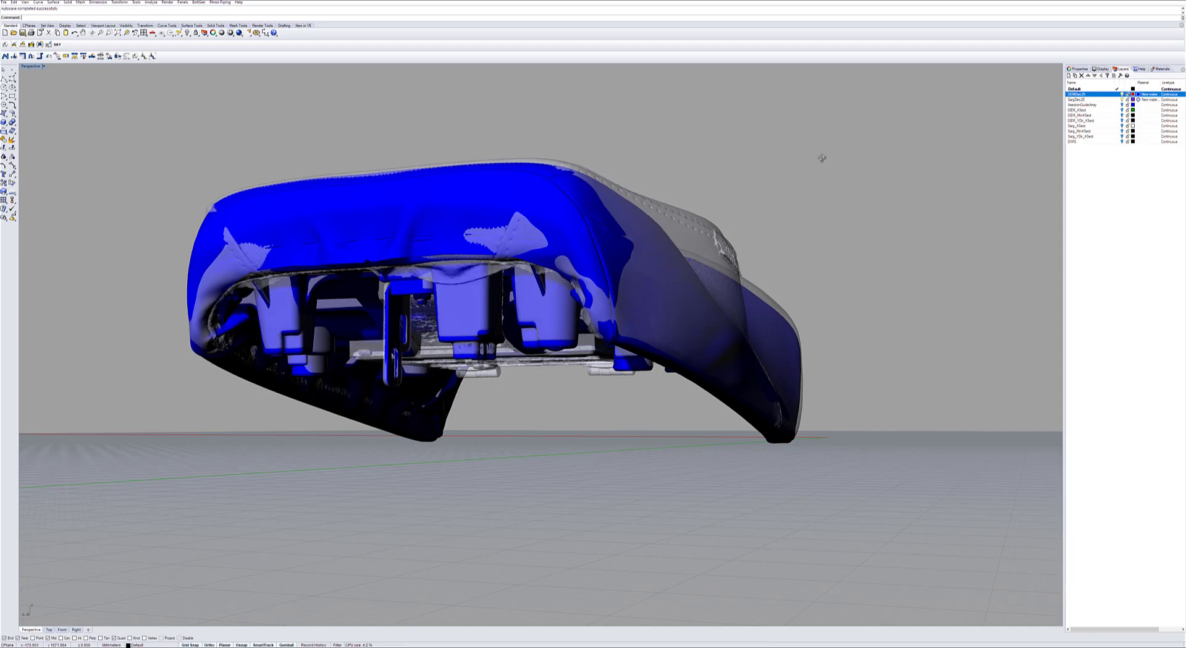
Compare the seating surface, width and side profile of the overlaid seats from the rear and from the side.
right_click_drag(748, 158, 840, 192)
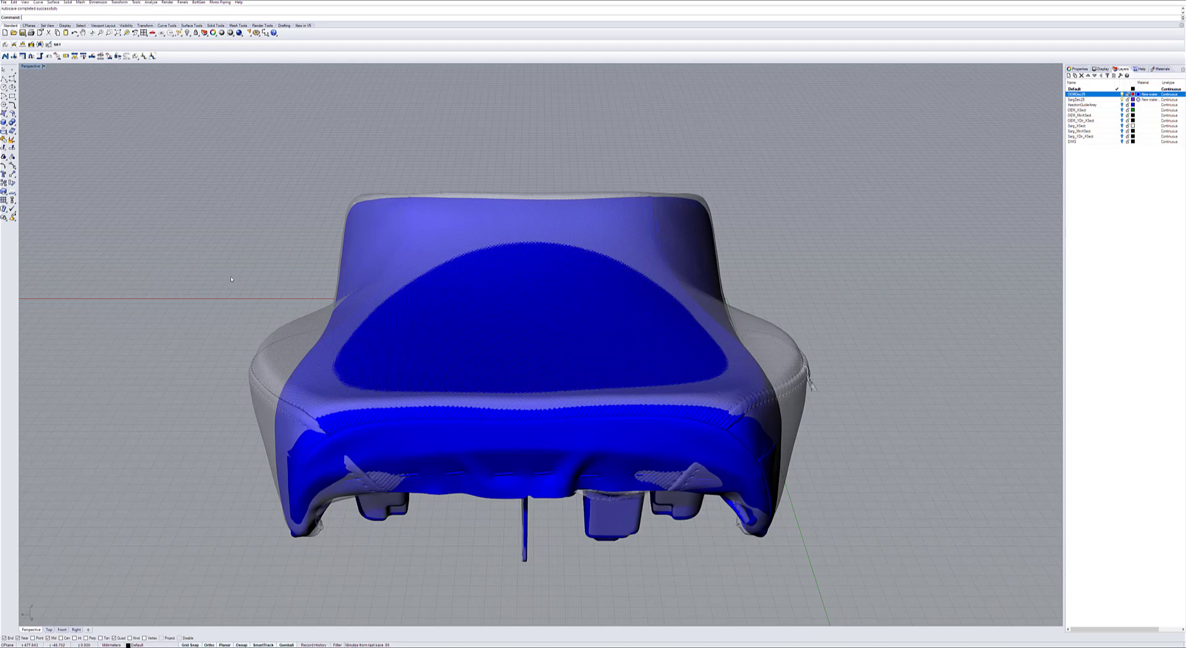
mouse_move(231, 279)
right_mouse_down()
mouse_move(246, 277)
mouse_move(233, 278)
right_mouse_up()
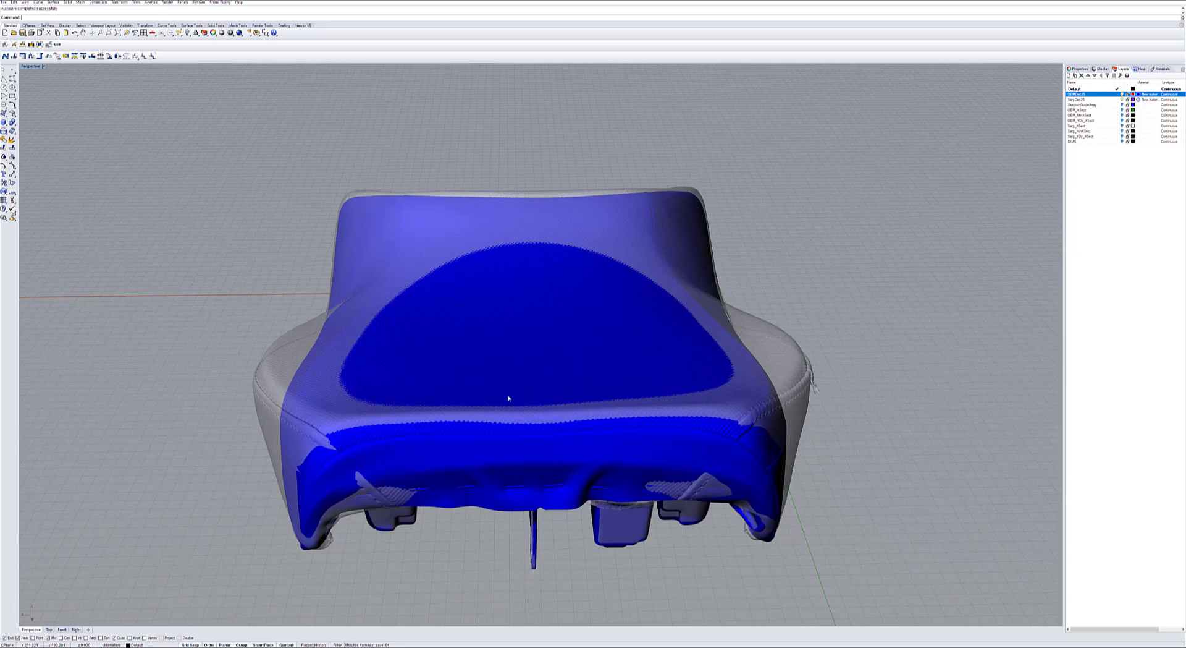
right_click_drag(198, 337, 264, 340)
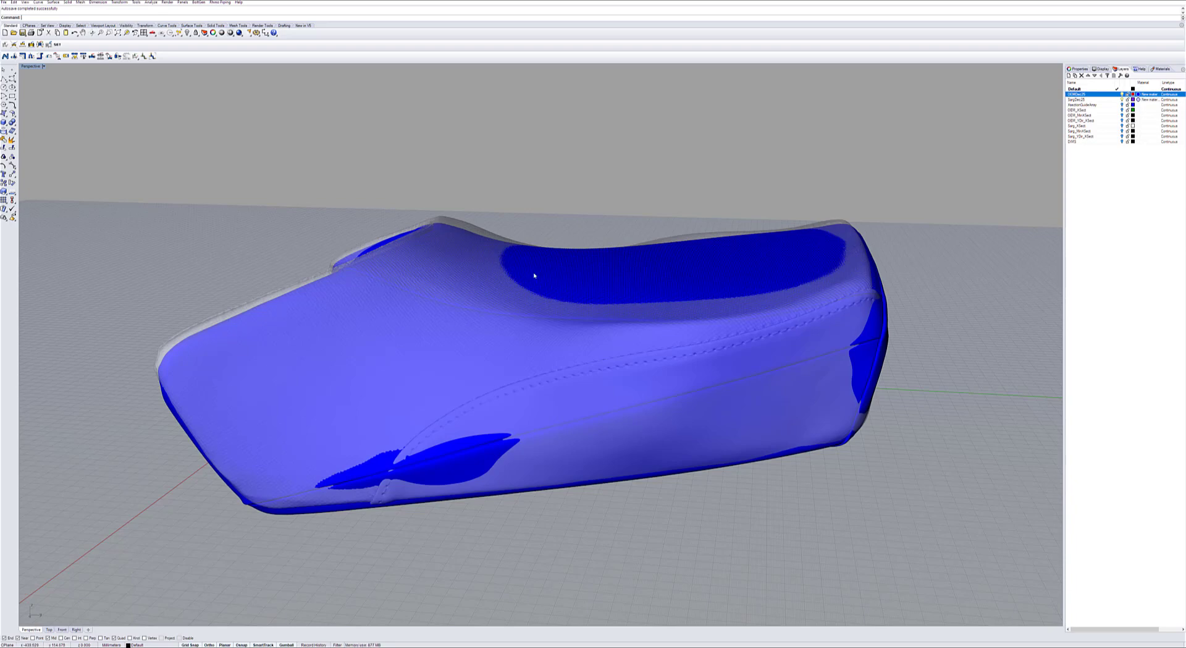
right_click_drag(635, 173, 641, 168)
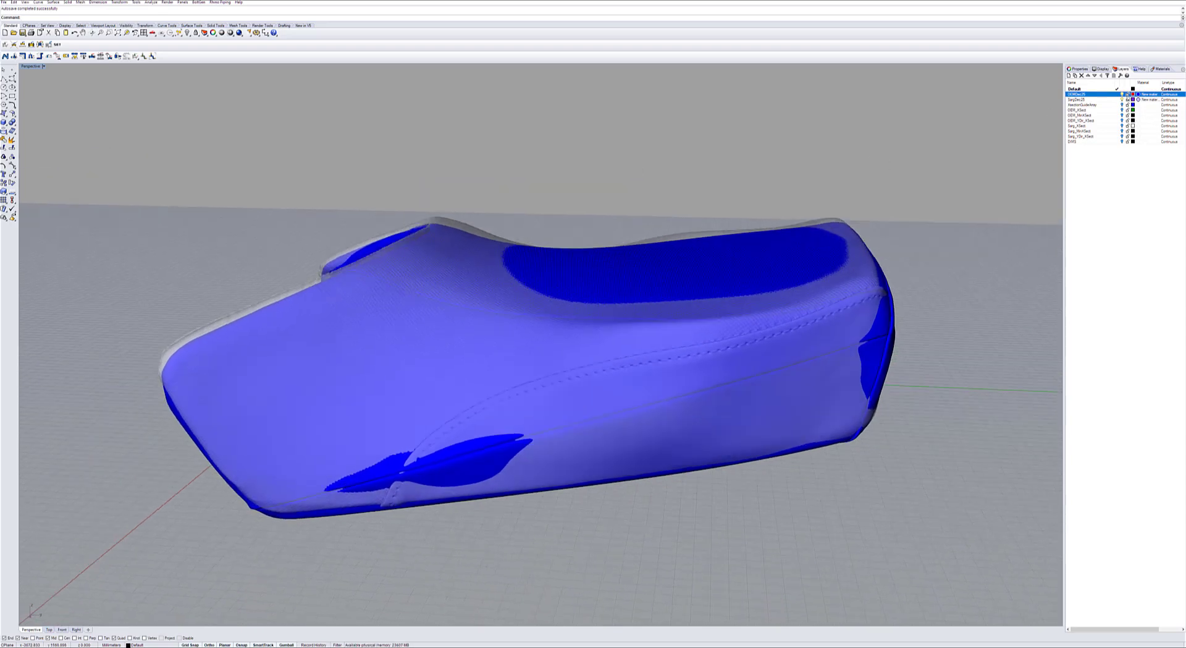
Hide the OEM seat scan and make the Sarg seat layer's material fully opaque by removing its transparency.
left_click(1122, 95)
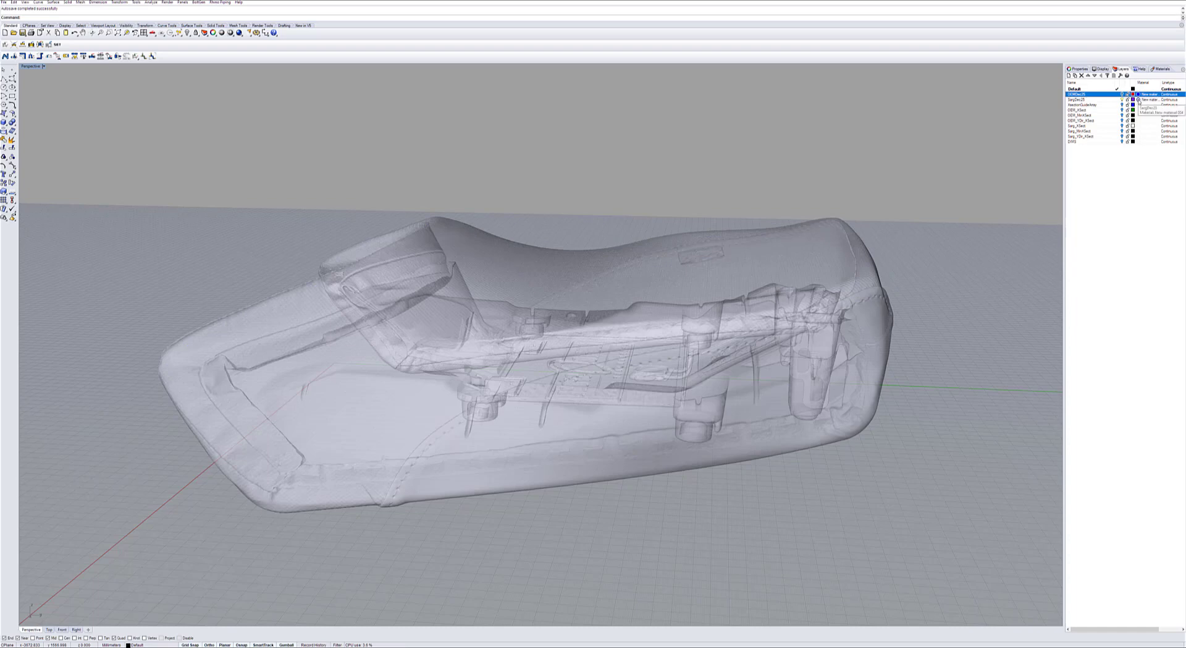
left_click(1138, 100)
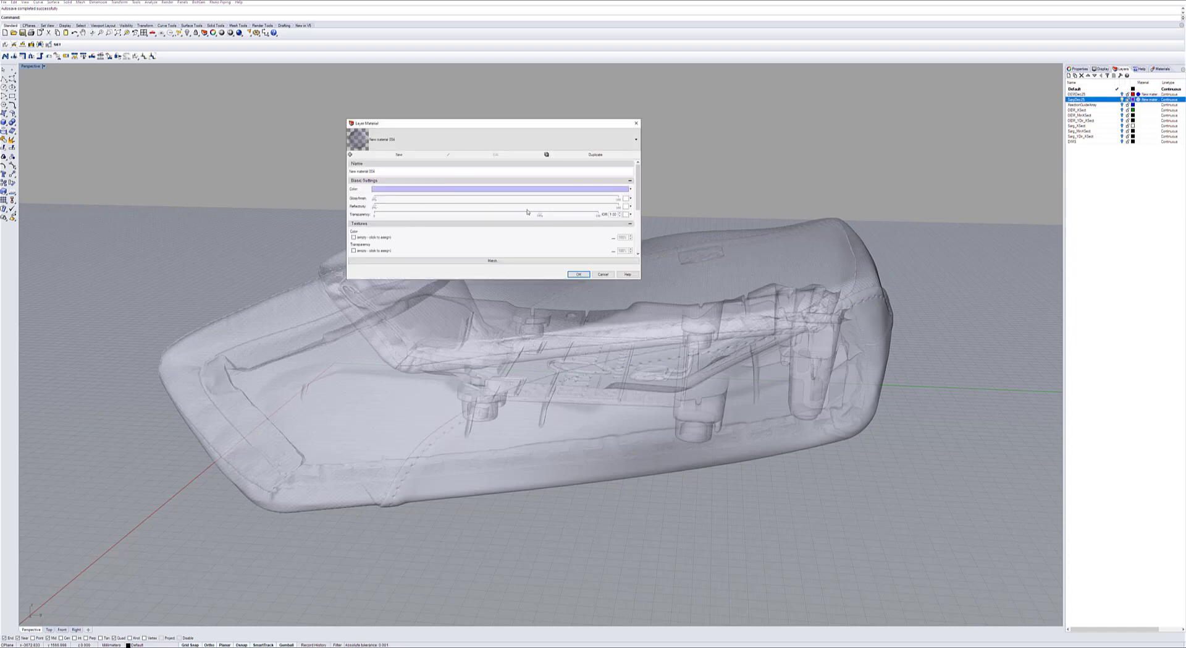
left_click_drag(539, 214, 368, 214)
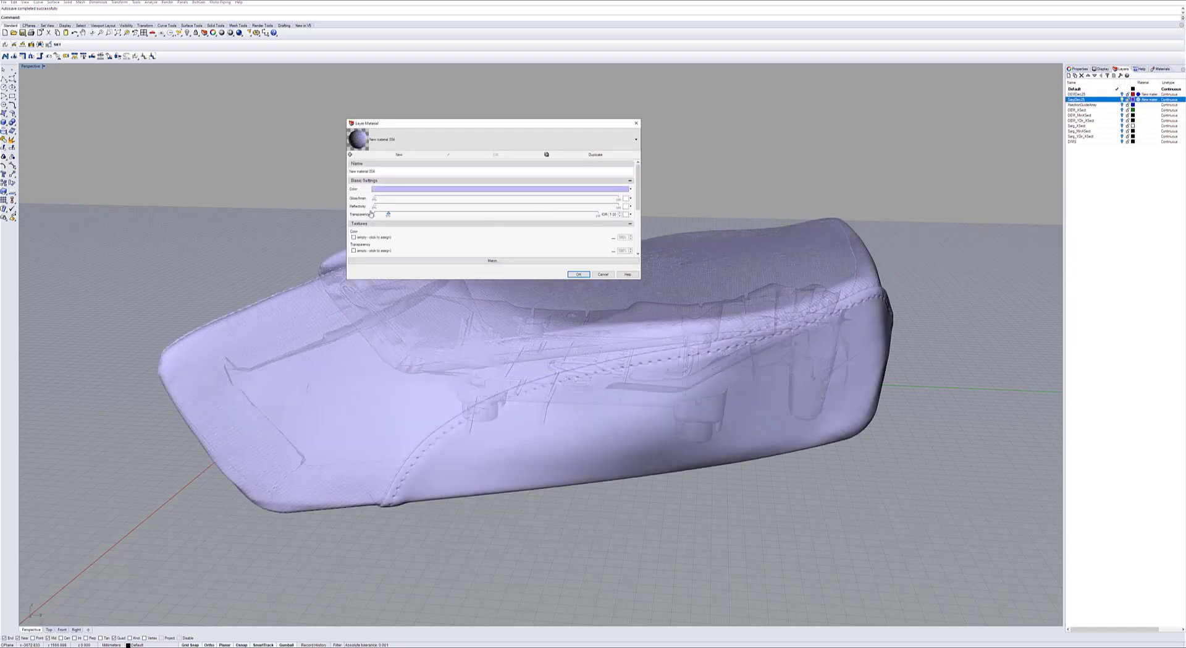
left_click(579, 274)
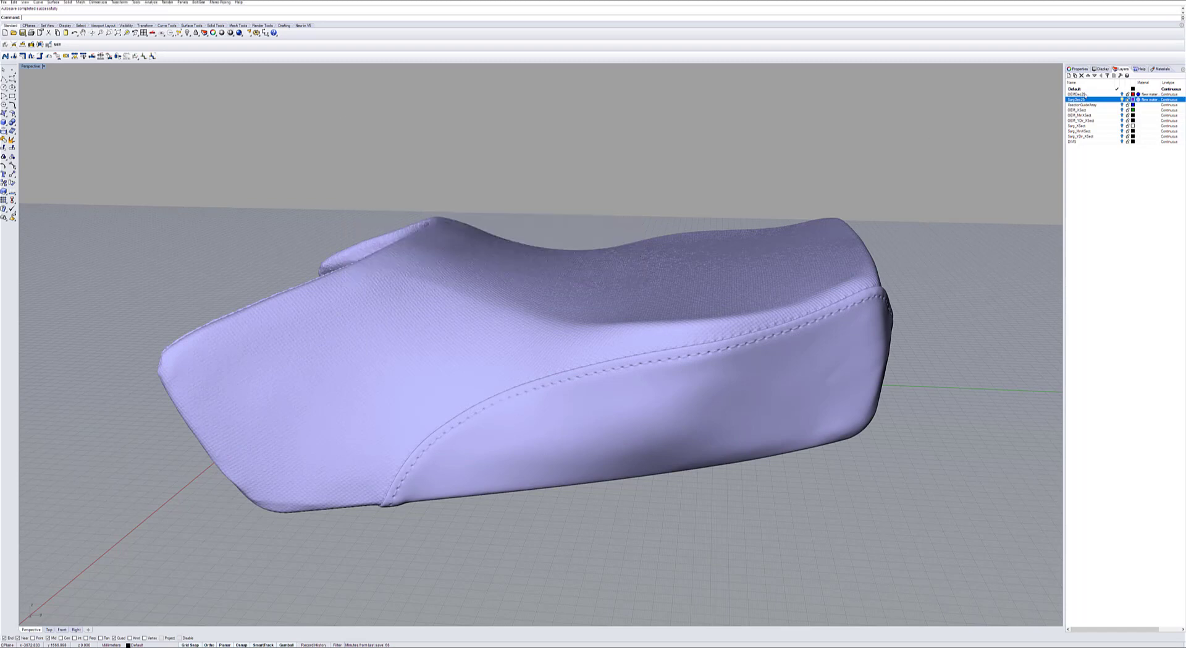
Toggle the OEM seat scan's visibility over the Sarg seat to compare their shapes, leaving the OEM scan hidden.
left_click(1122, 94)
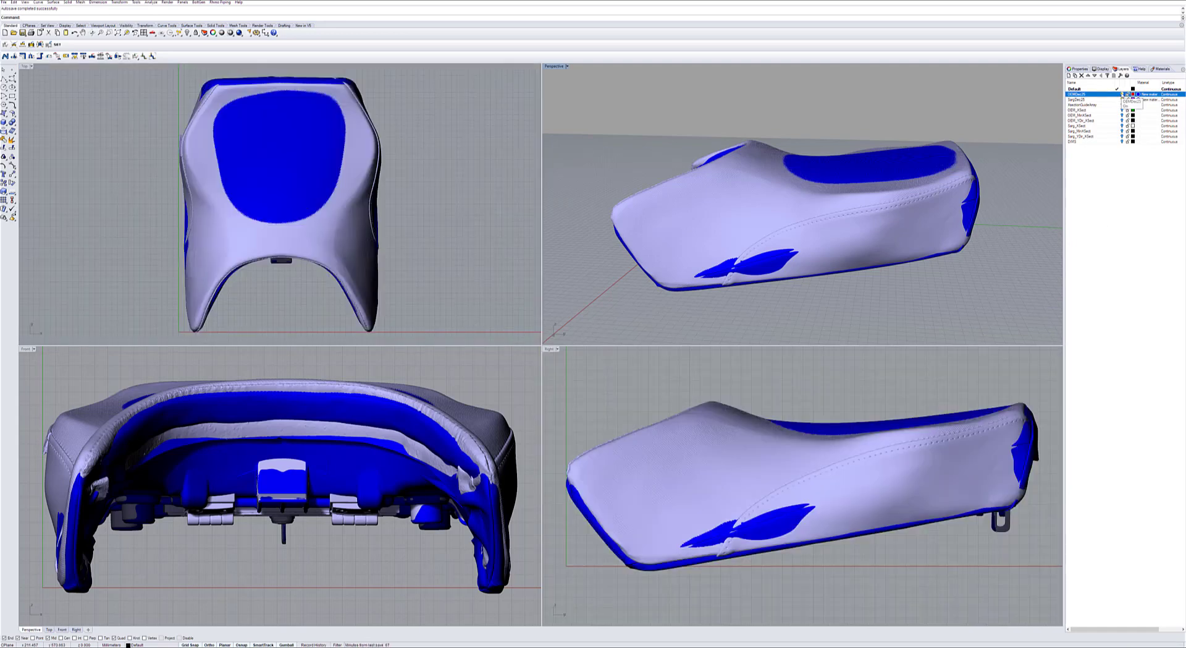
left_click(1123, 94)
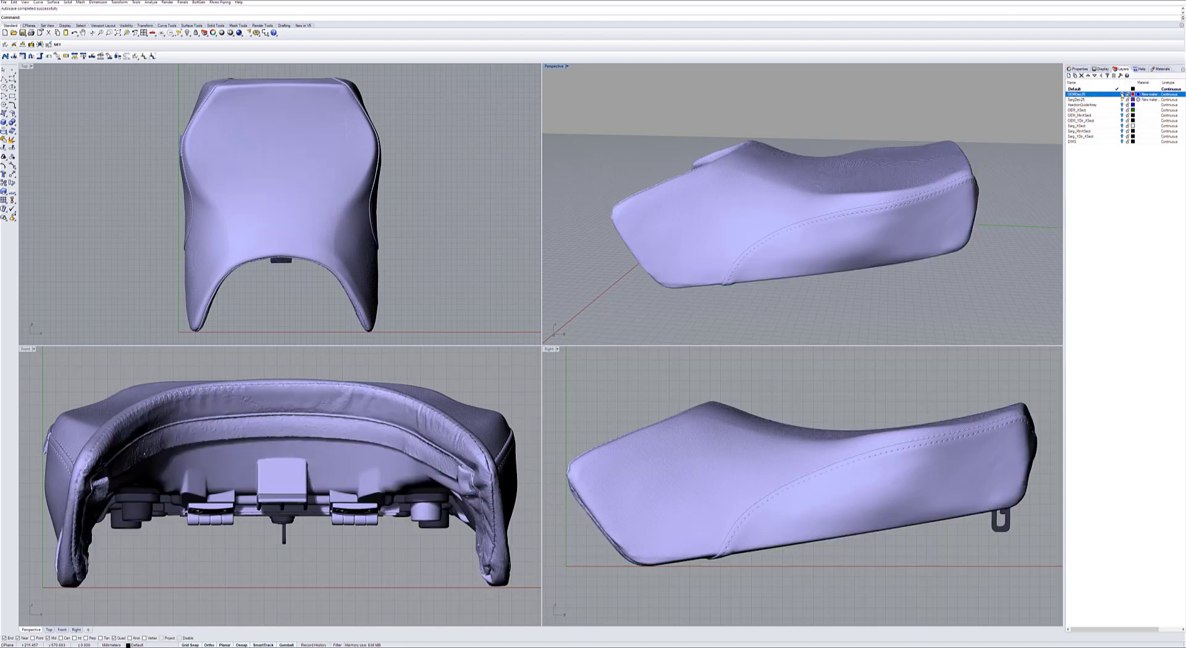
left_click(1123, 94)
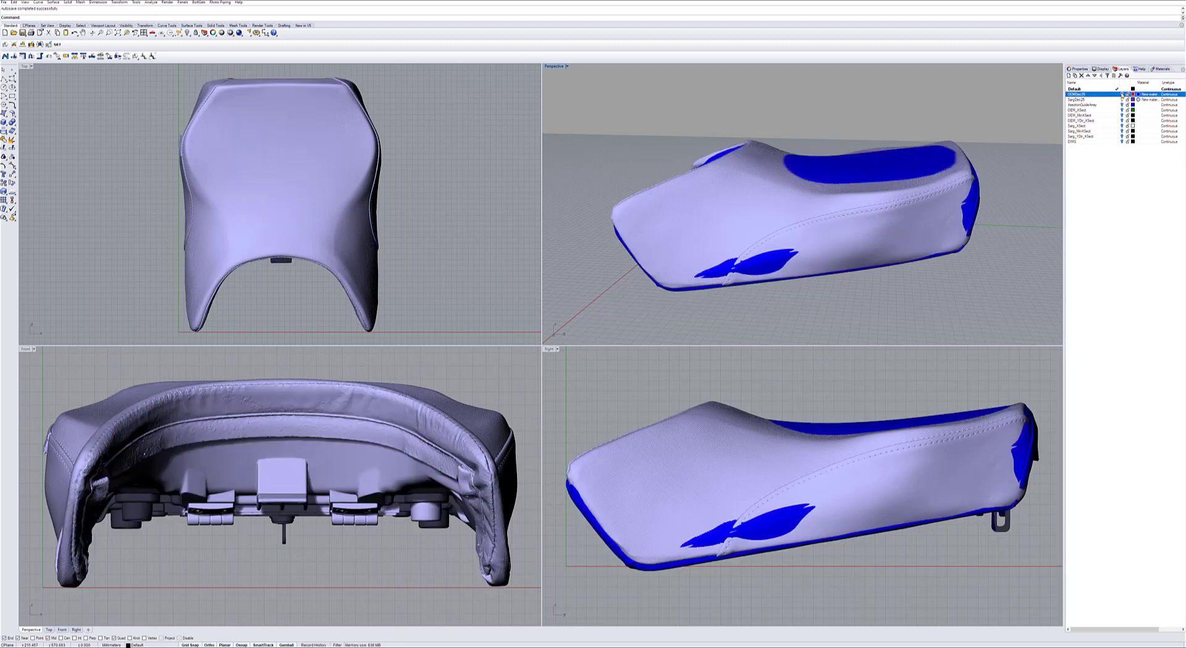
left_click(1123, 95)
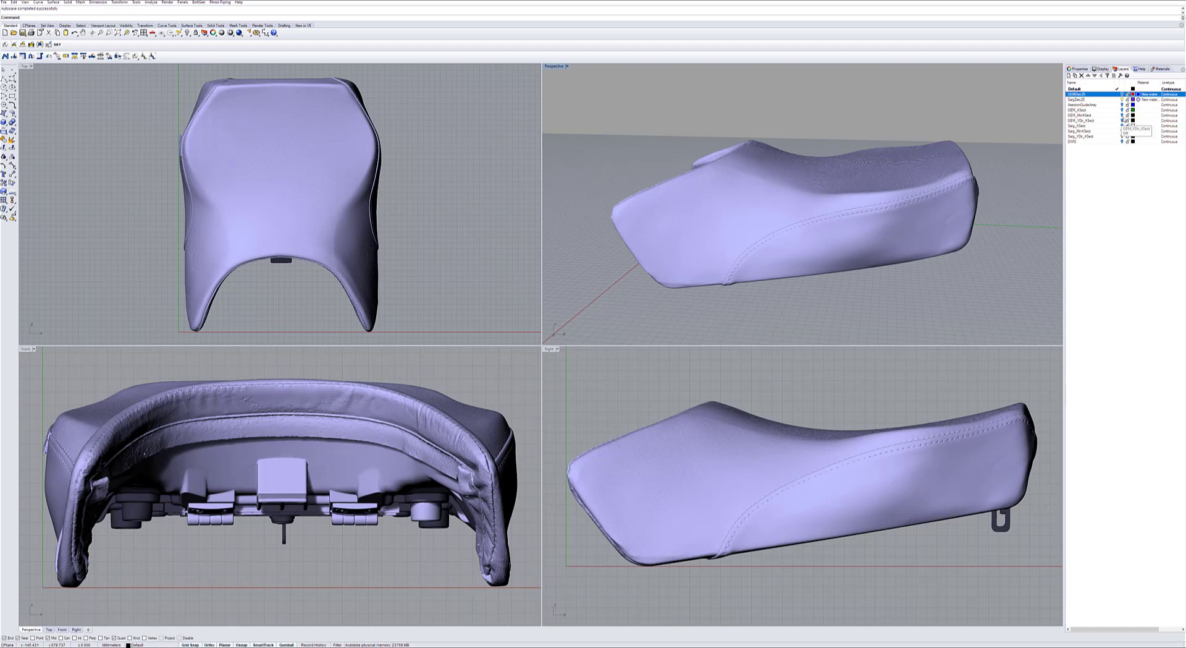
Show the OEM section curves over the Sarg seat and check them by toggling the OEM seat scan's visibility.
left_click(1122, 115)
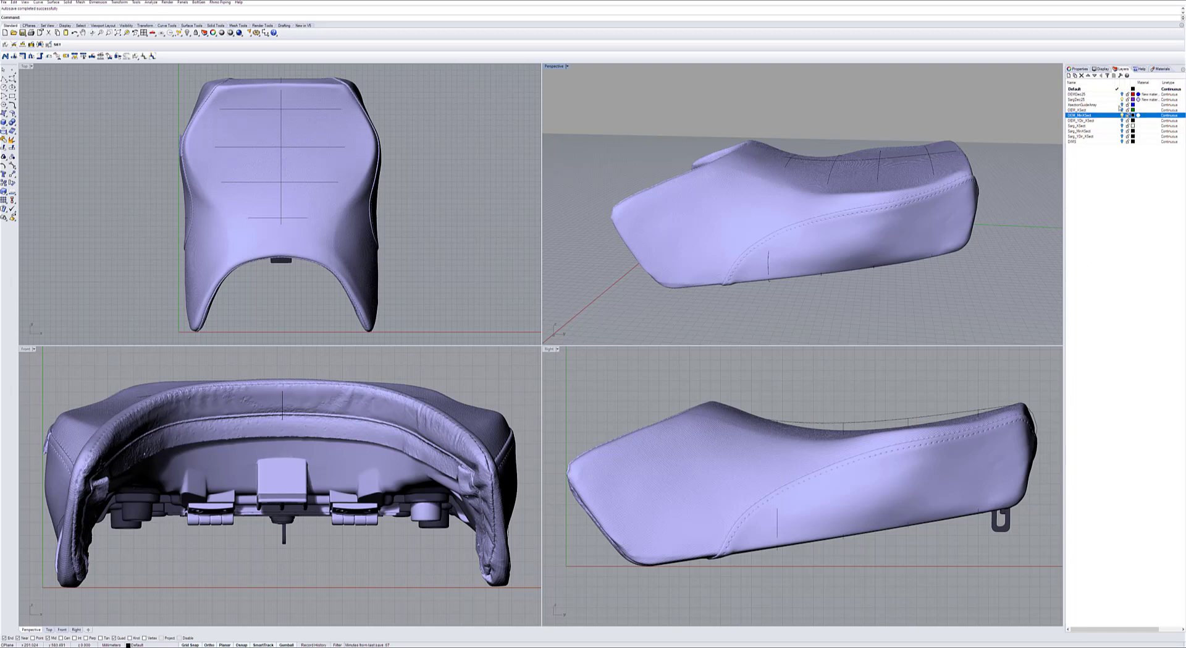
left_click(1122, 94)
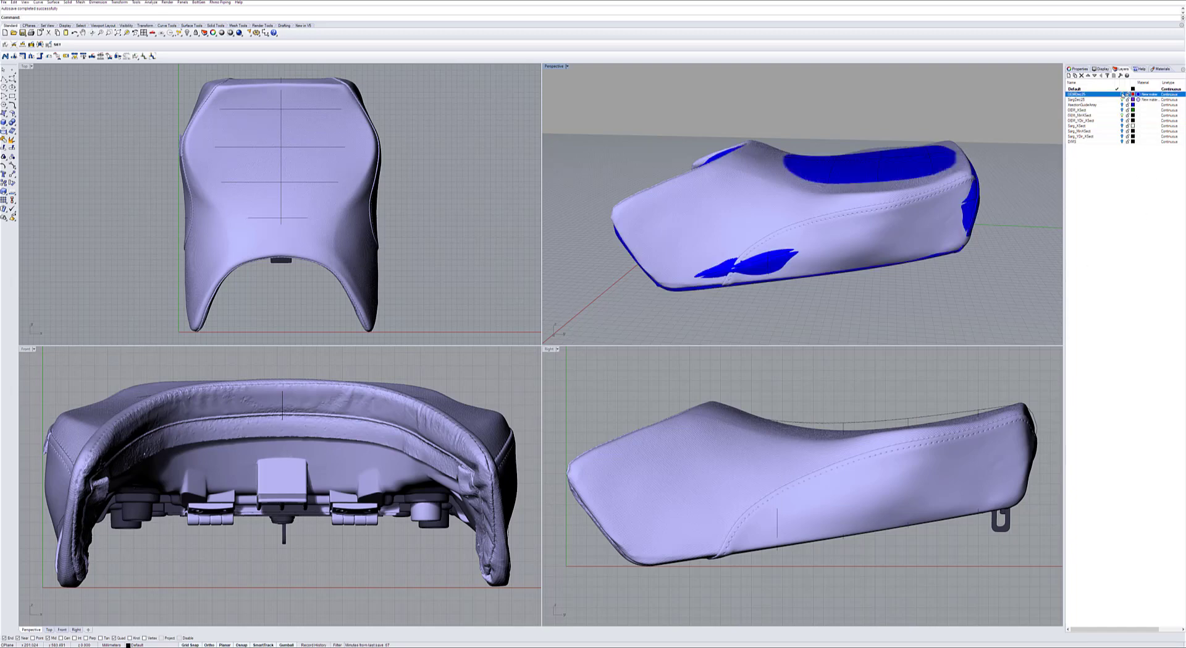
left_click(1123, 94)
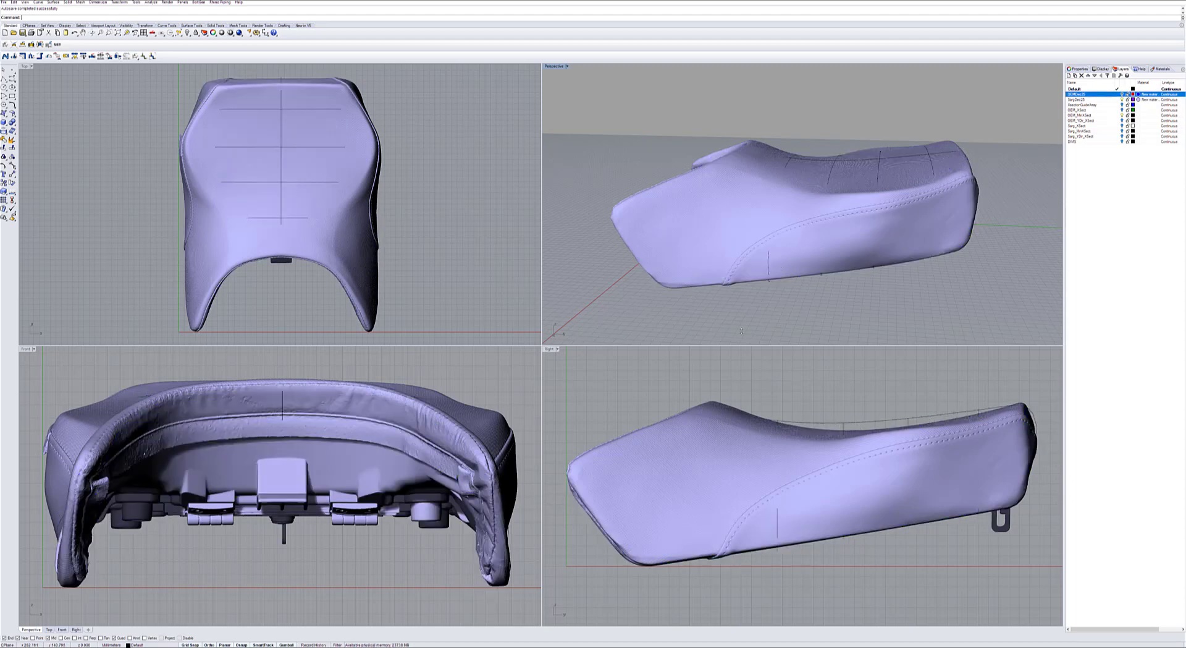
left_click(98, 2)
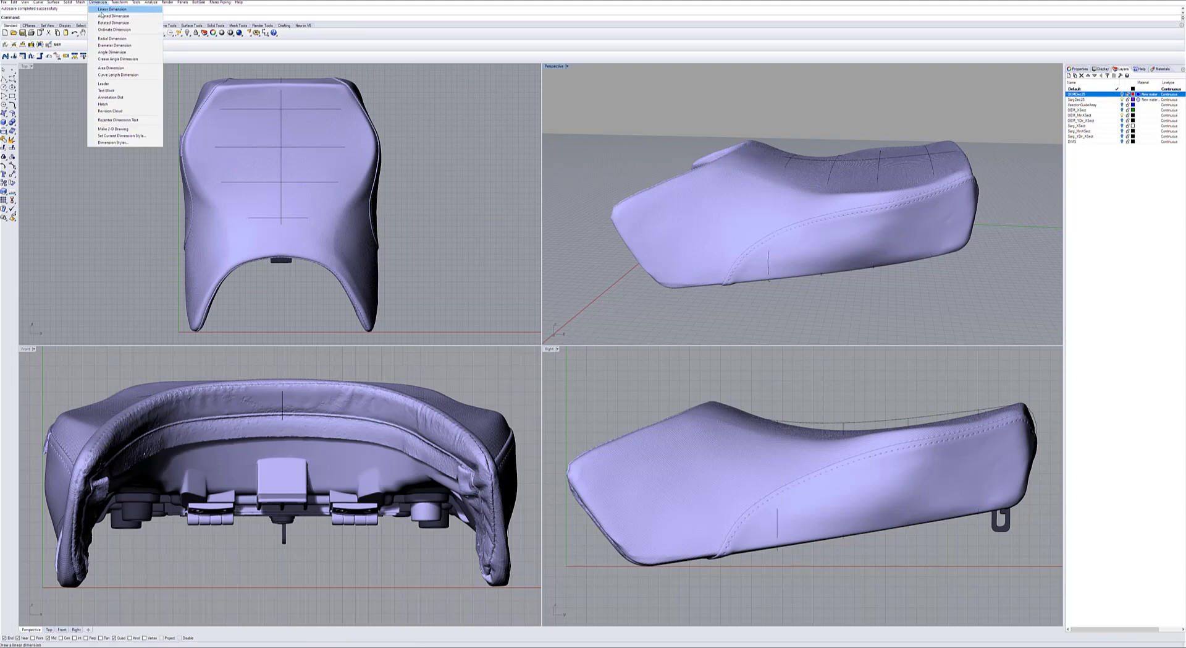
left_click(108, 10)
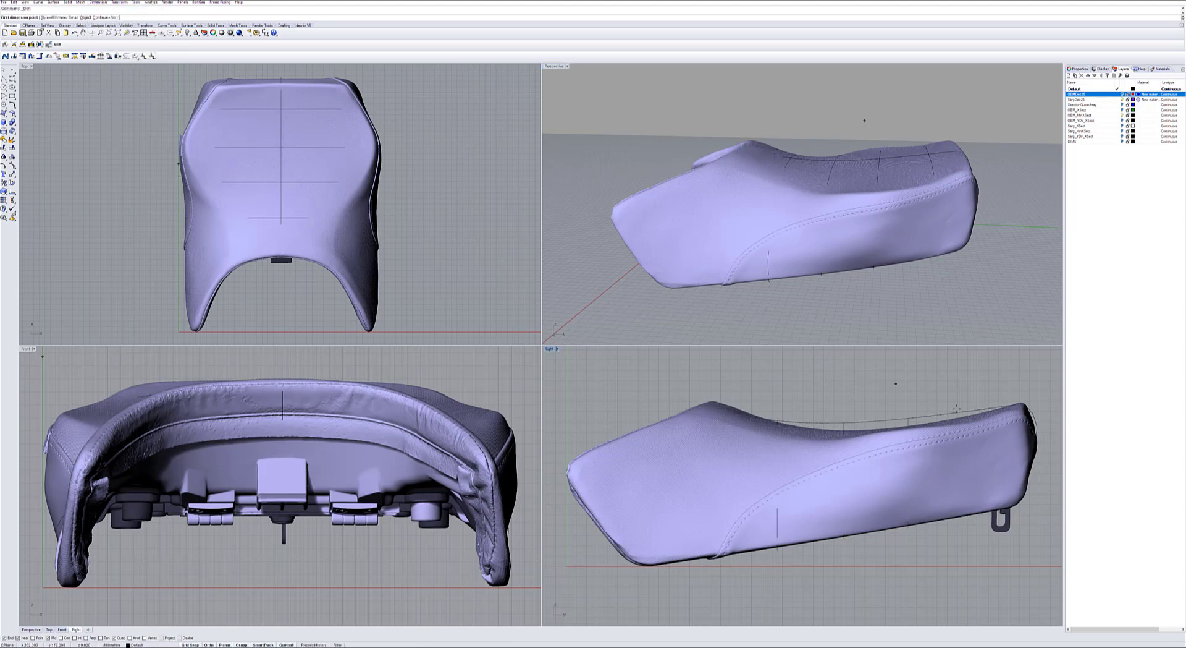
left_click(877, 427)
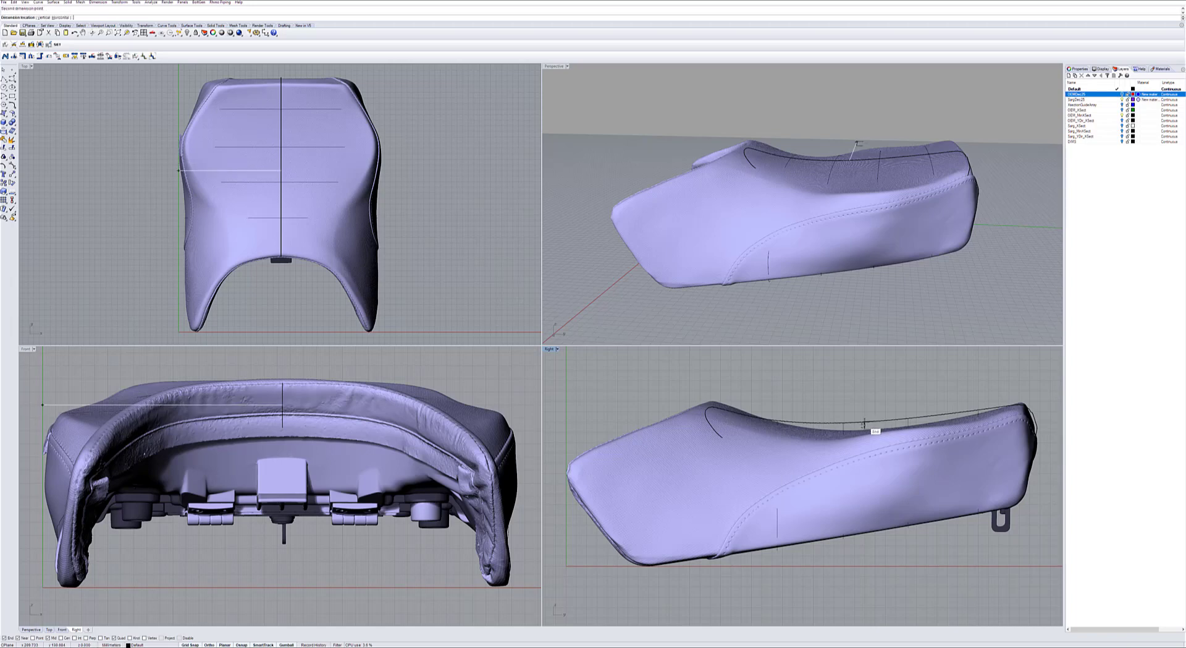
scroll(864, 424, "up", 5)
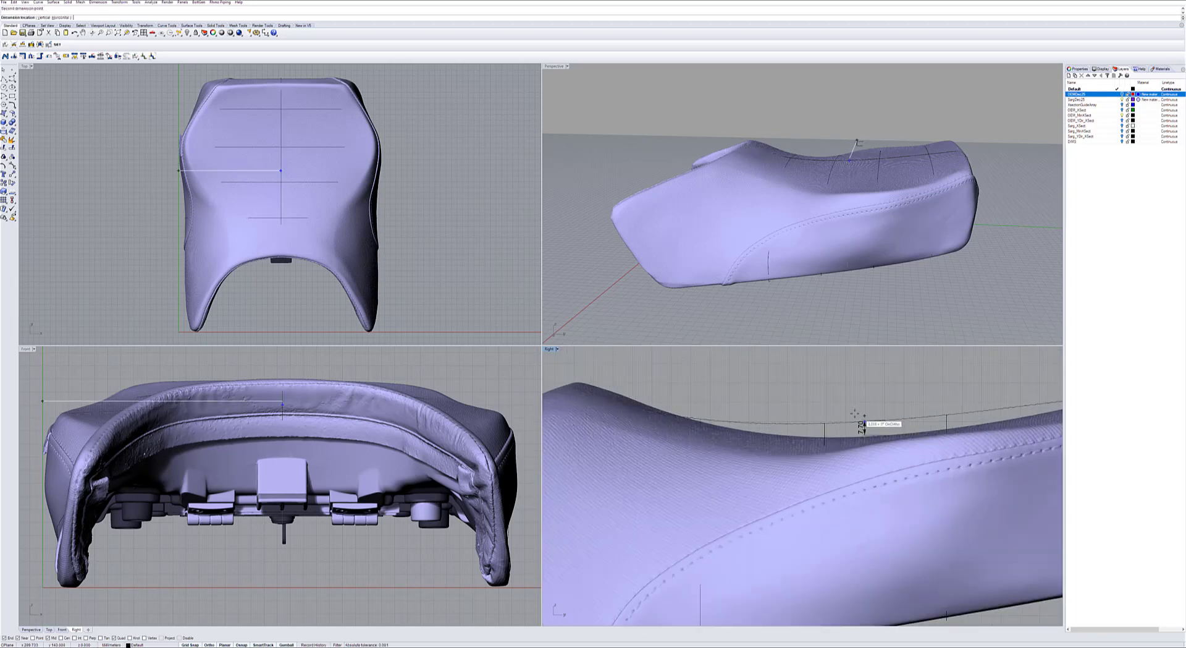
scroll(887, 406, "down", 2)
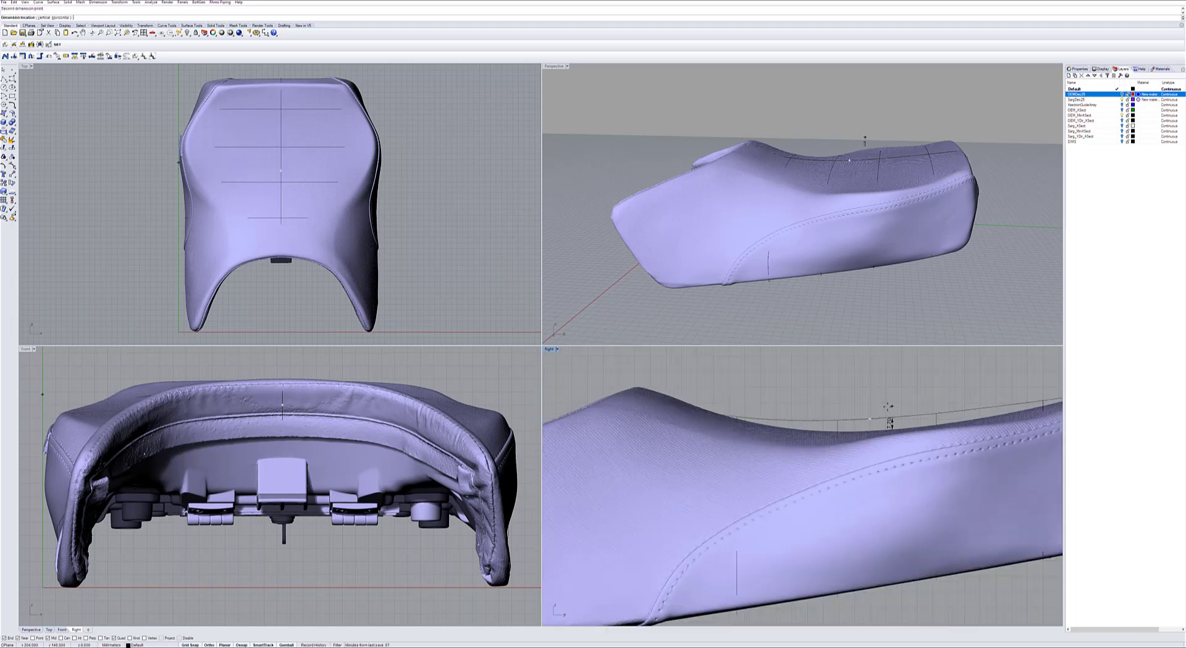
scroll(888, 406, "down", 3)
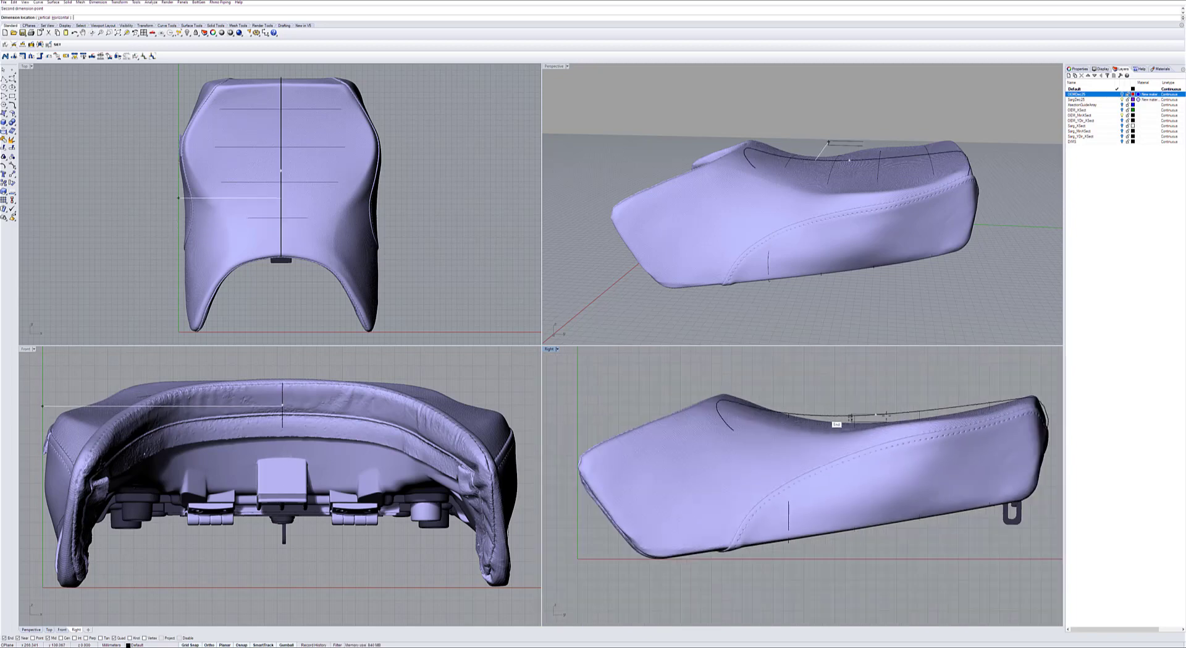
key("Escape")
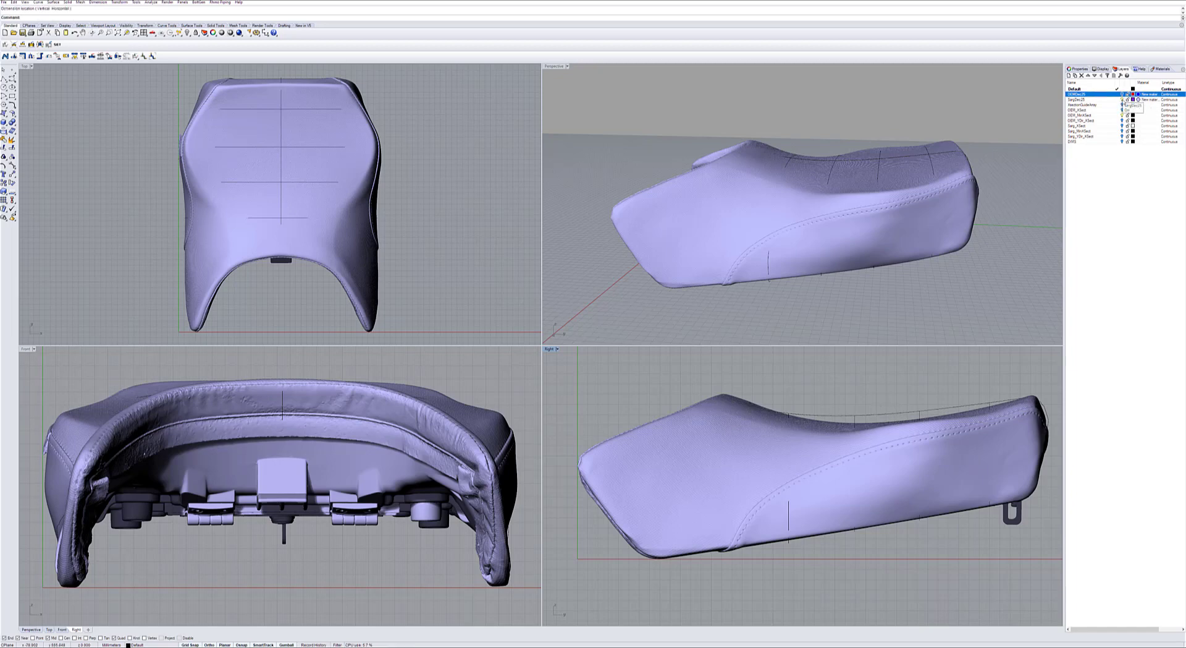
Hide the Sarg seat scan and show the Sarg section curves alongside the OEM section curves.
left_click(1122, 99)
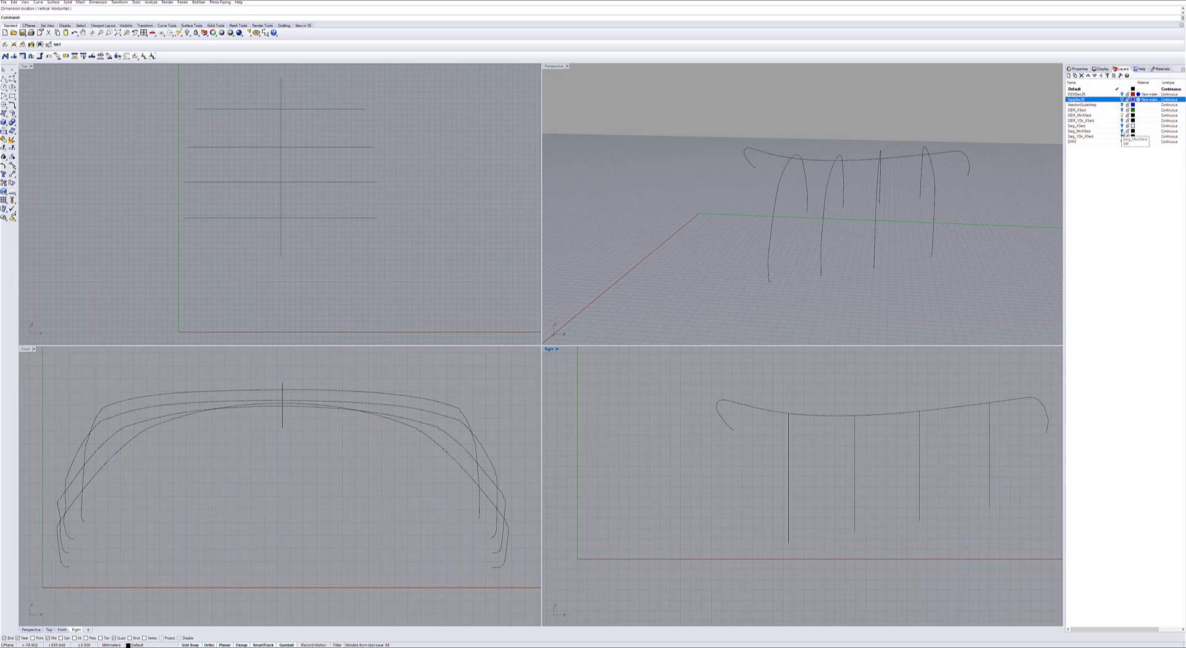
left_click(1122, 131)
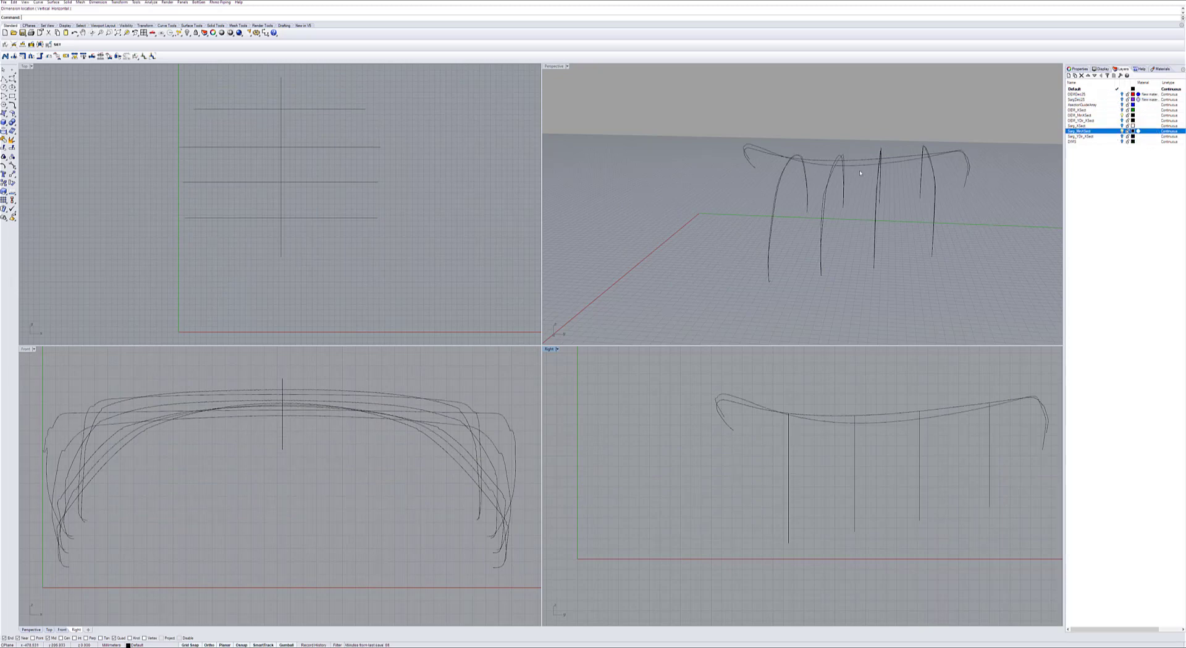
mouse_move(828, 148)
right_mouse_down()
mouse_move(750, 142)
mouse_move(827, 148)
right_mouse_up()
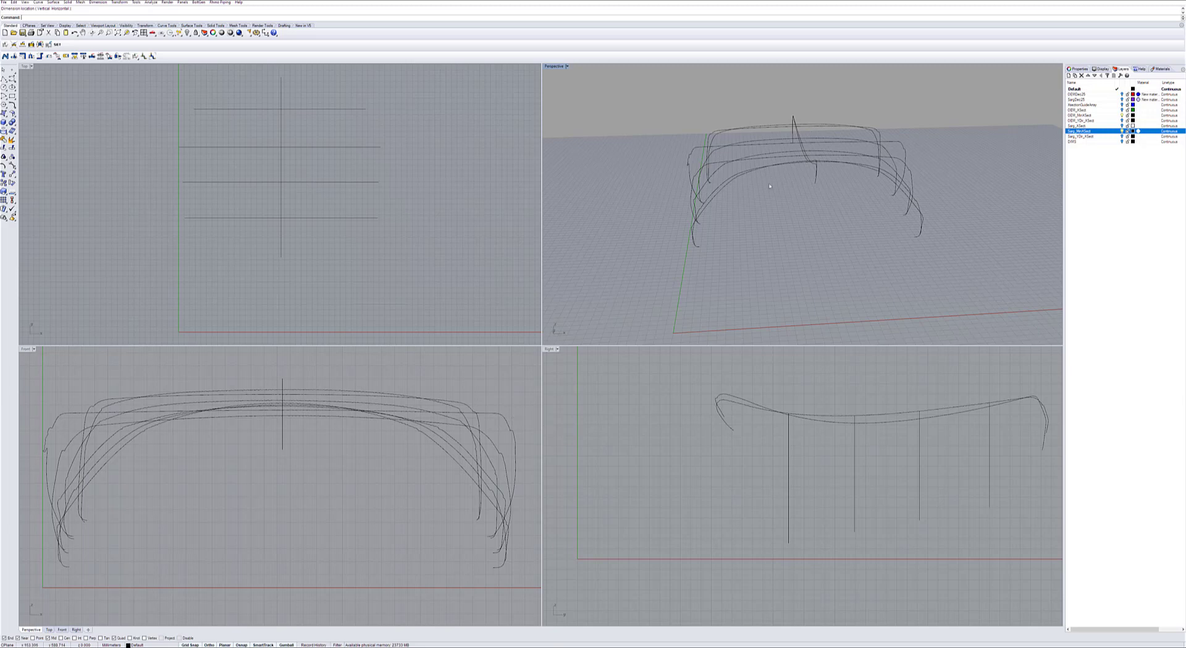
right_click_drag(770, 186, 760, 197)
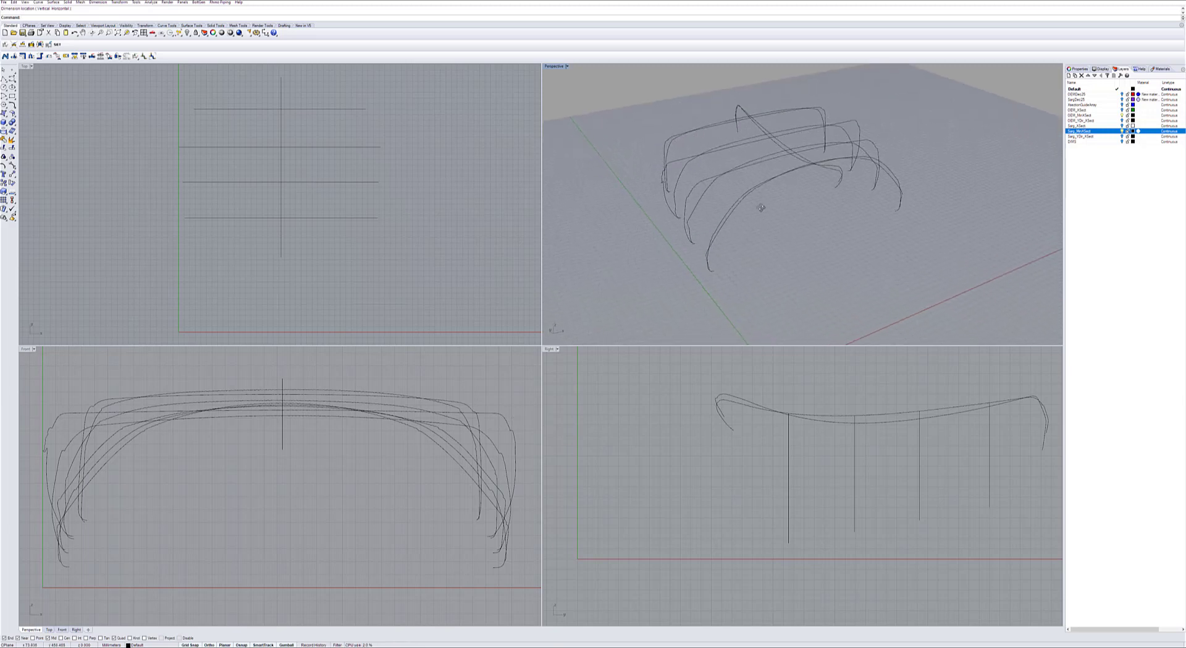
Select the OEM and Sarg section curves at the second station from the rear and compare their profiles.
left_click(695, 160)
mouse_move(696, 160)
right_mouse_down()
mouse_move(701, 170)
mouse_move(691, 157)
right_mouse_up()
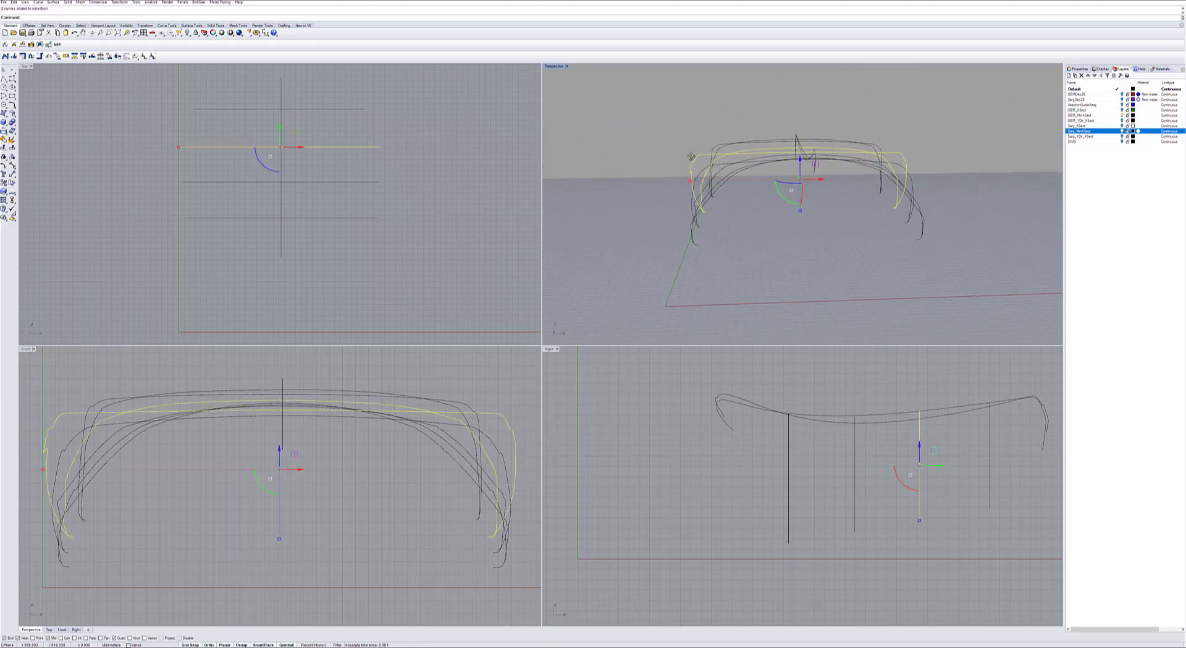
scroll(692, 158, "up", 4)
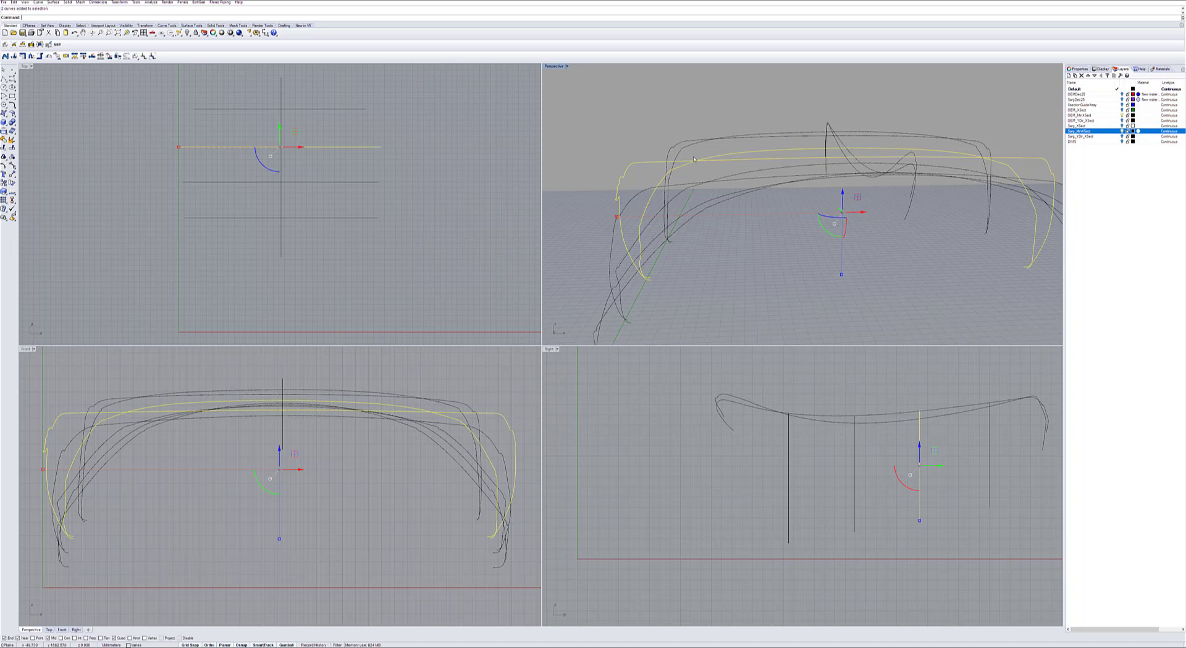
right_click_drag(694, 158, 661, 173)
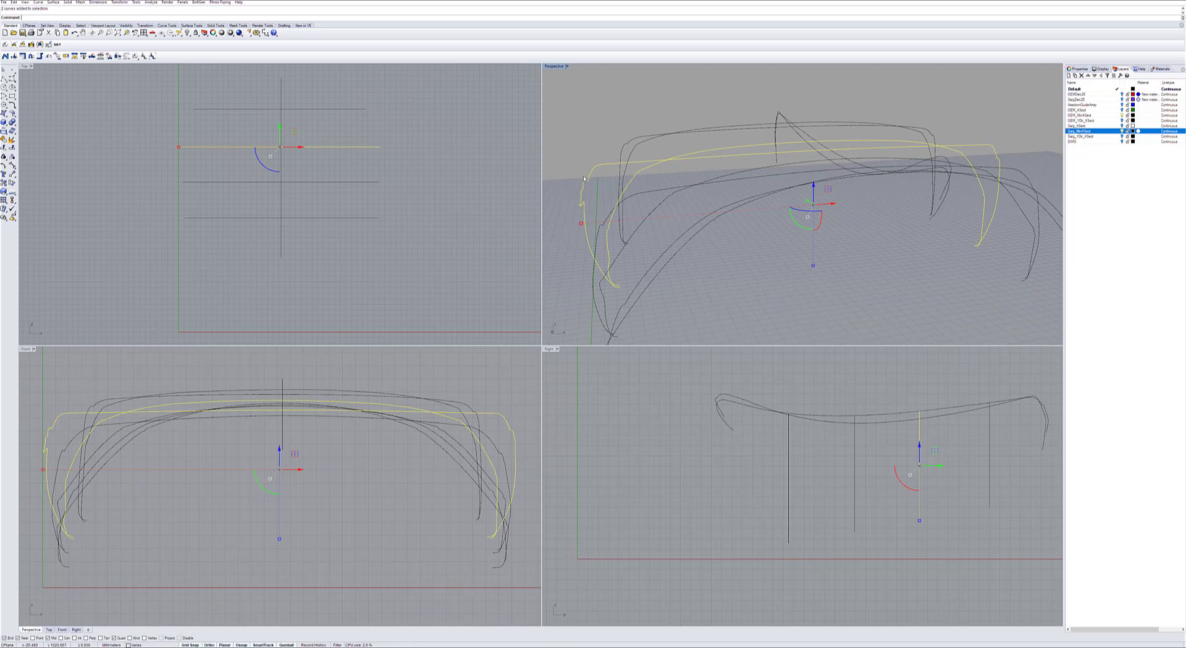
Show the DIMS layer, examine the width and height differences dimensioned between the section curves, and hide the layer again.
left_click(1122, 142)
left_click(1109, 141)
right_click_drag(912, 210, 902, 201)
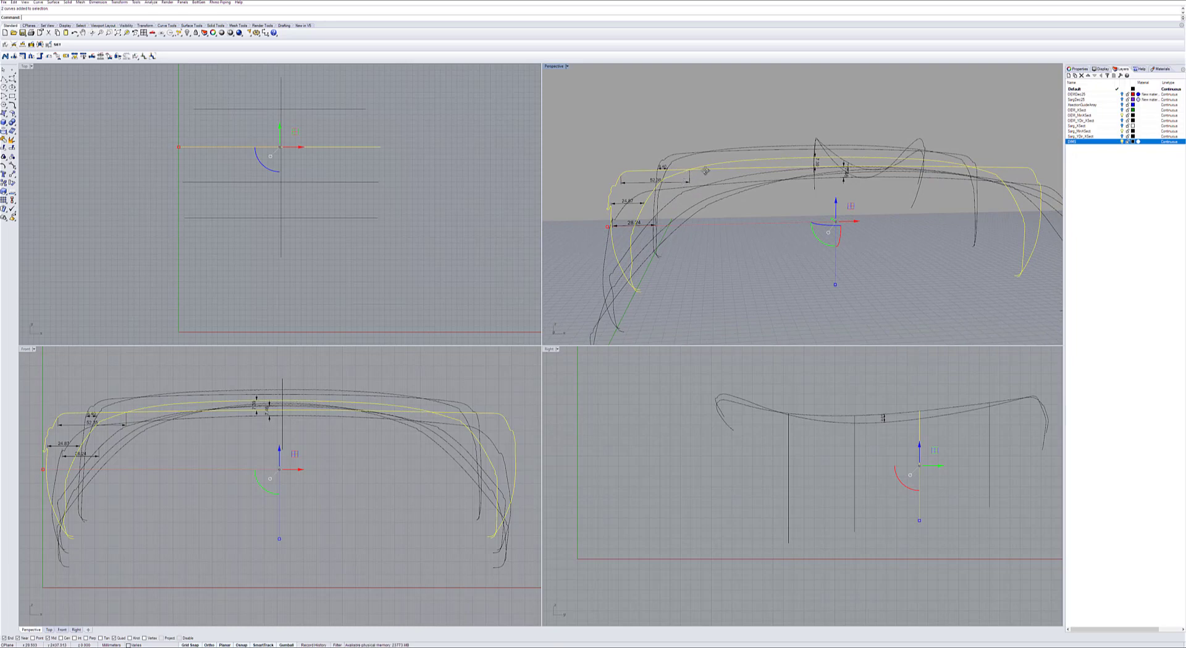
right_click_drag(705, 170, 718, 180)
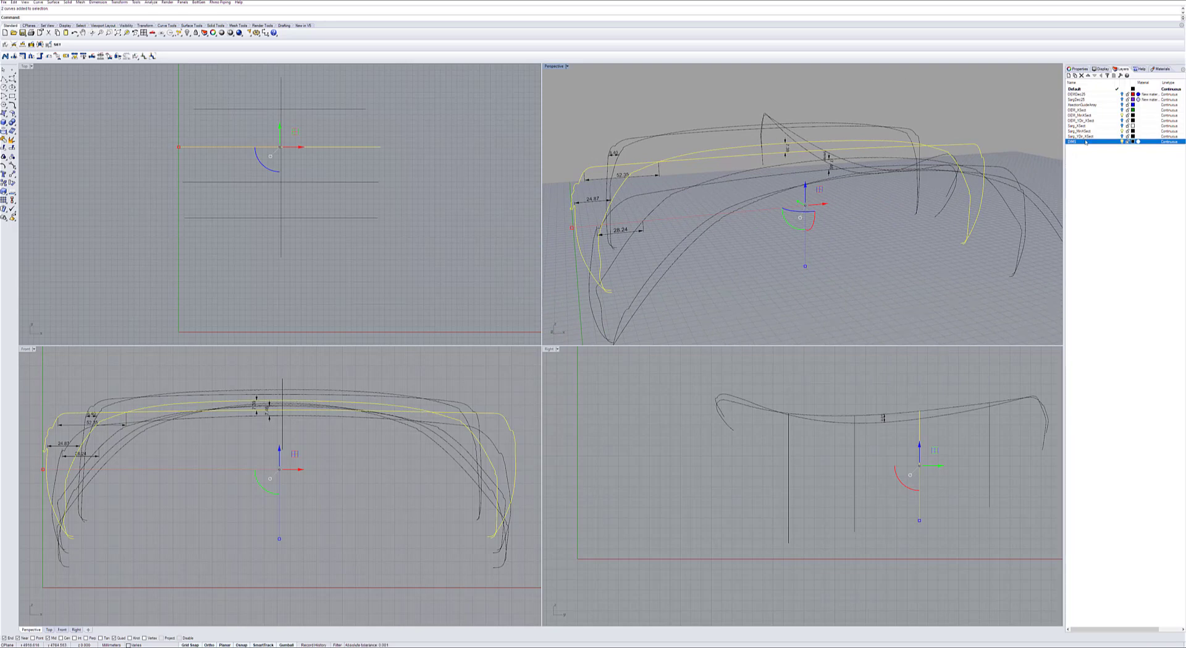
left_click(1122, 141)
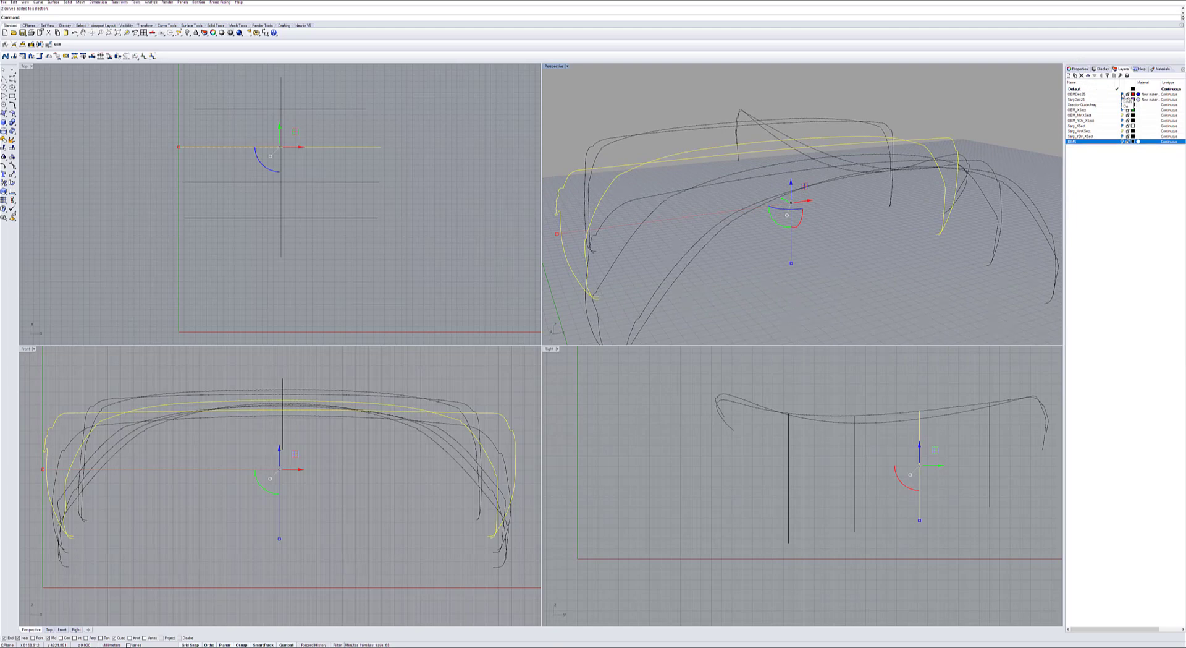
Show the OEM seat scan, clear the curve selection, and inspect how the Sarg section curves extend beyond the seat.
left_click(1123, 94)
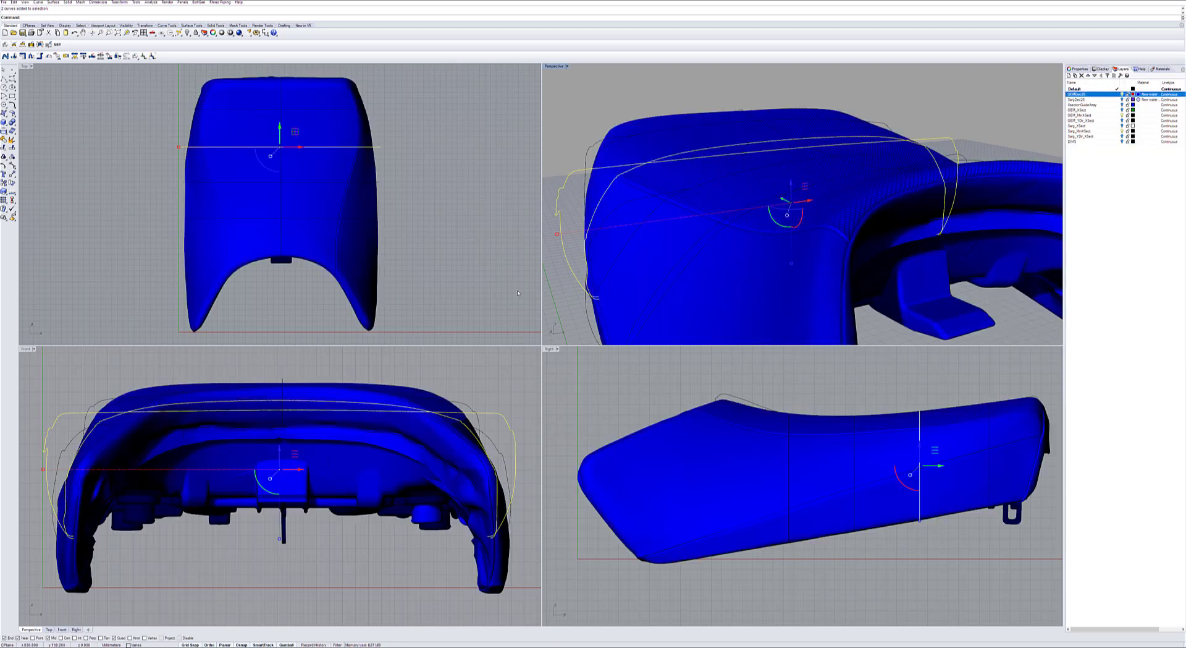
scroll(473, 420, "down", 5)
left_click(487, 389)
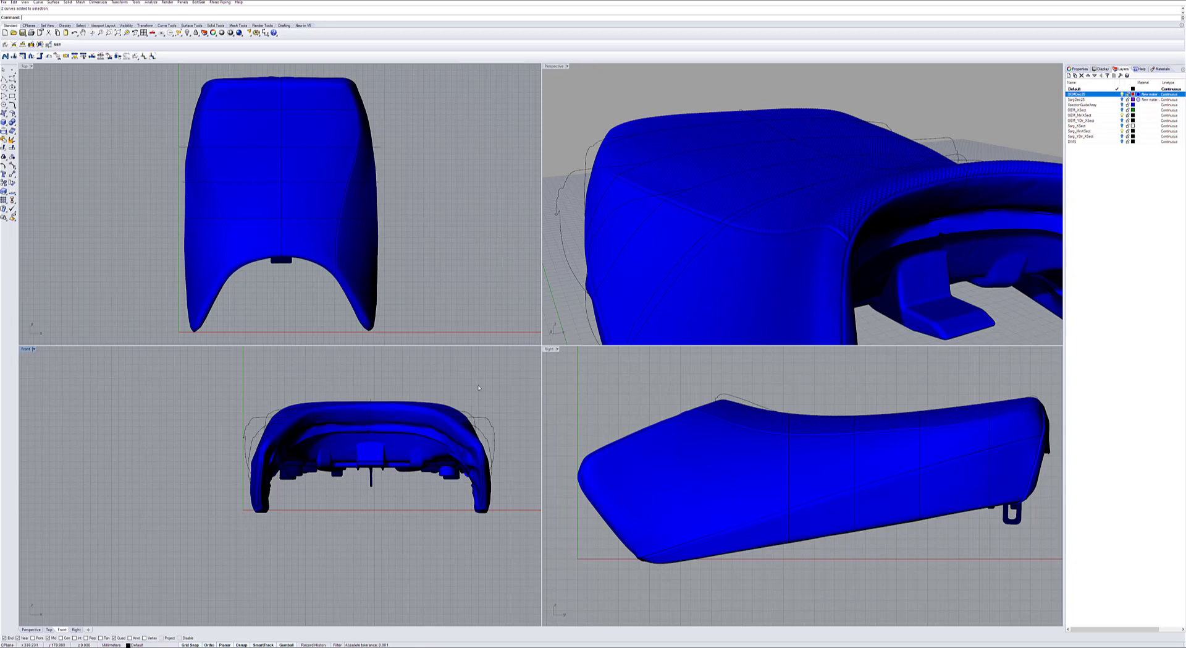
scroll(646, 222, "down", 5)
right_click_drag(647, 222, 699, 221)
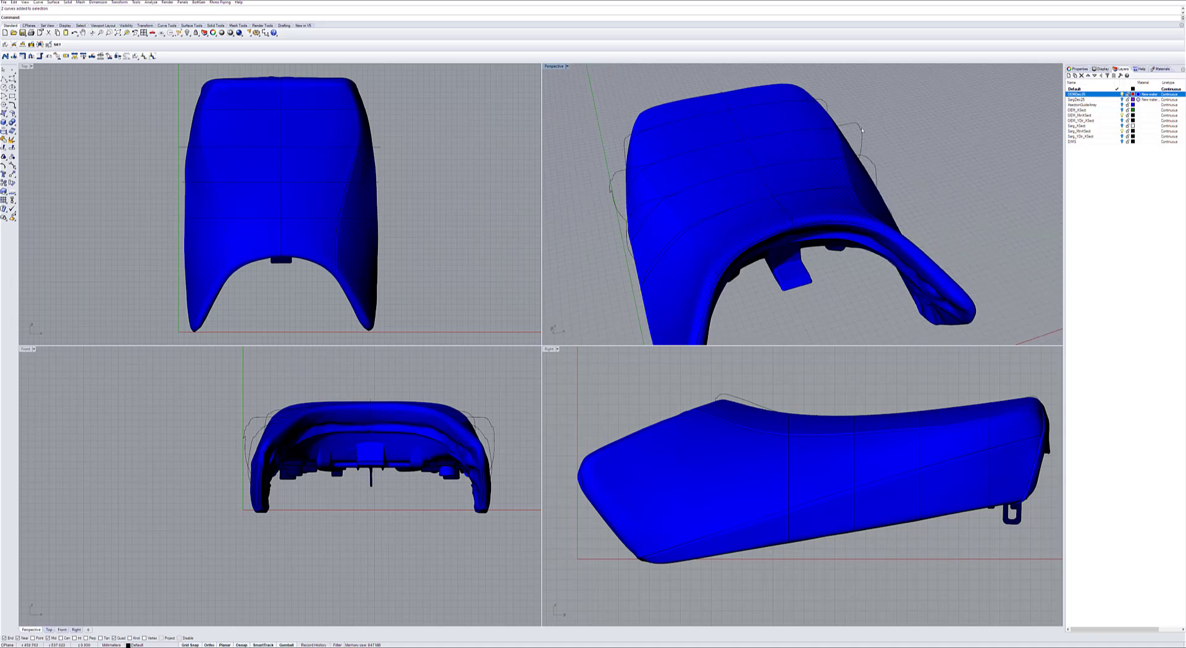
mouse_move(852, 129)
right_mouse_down()
mouse_move(696, 128)
mouse_move(856, 144)
right_mouse_up()
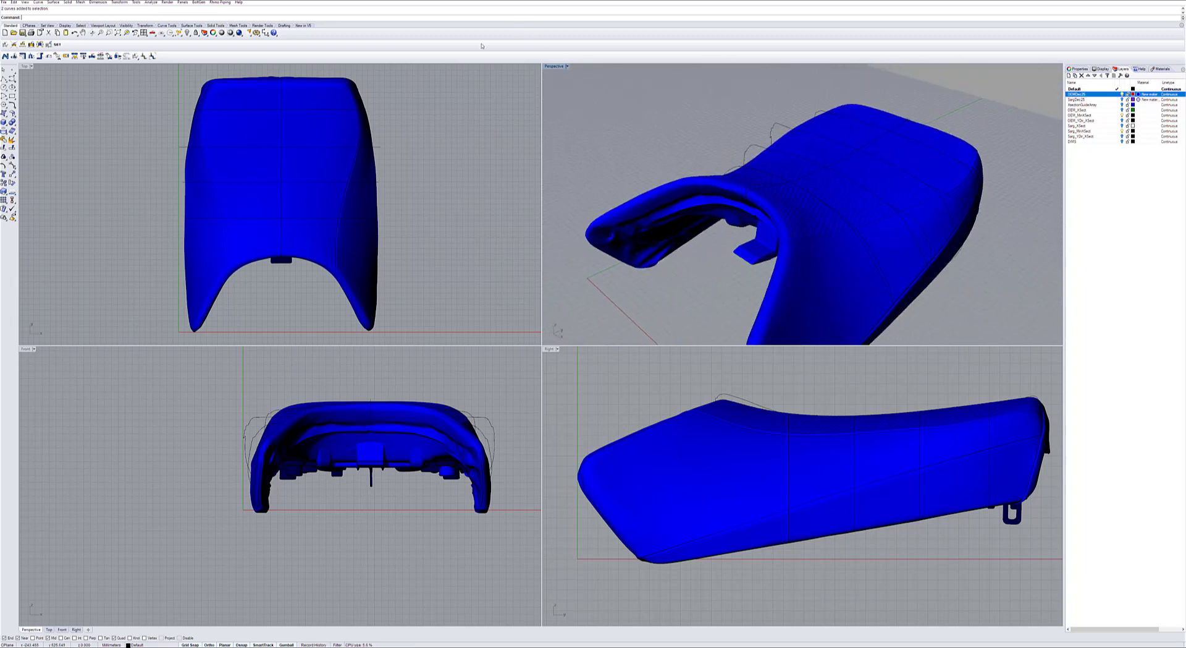
Fit the model in all four views and inspect the OEM seat from the front and from underneath.
right_click(118, 34)
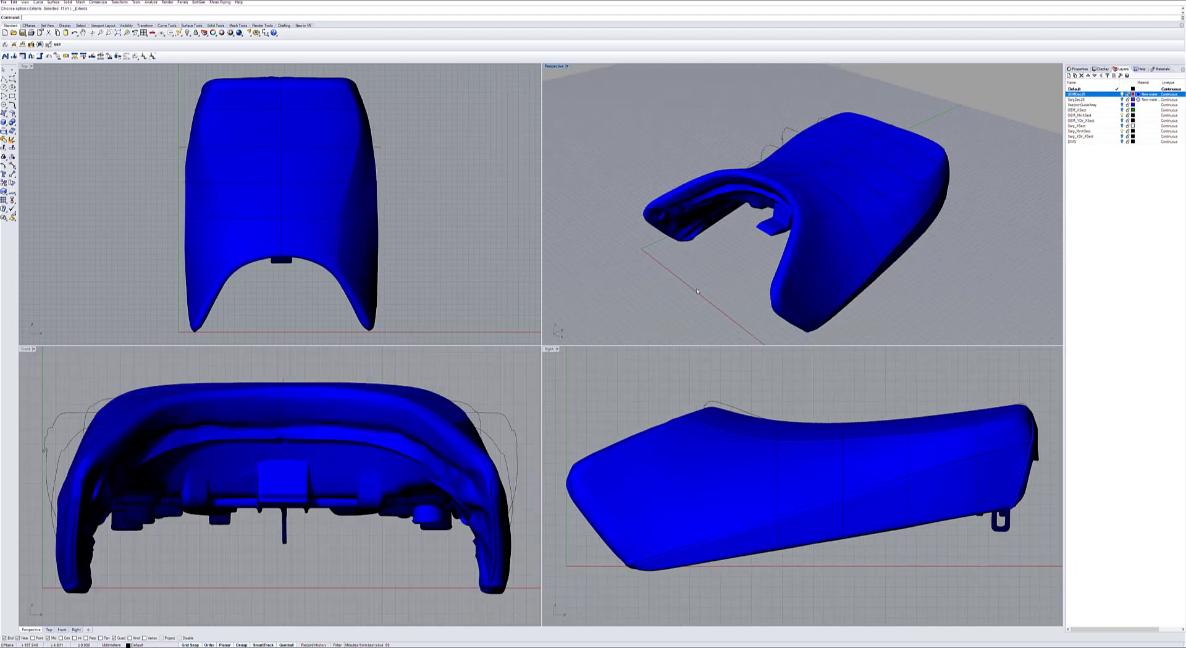
right_click_drag(680, 284, 1001, 178)
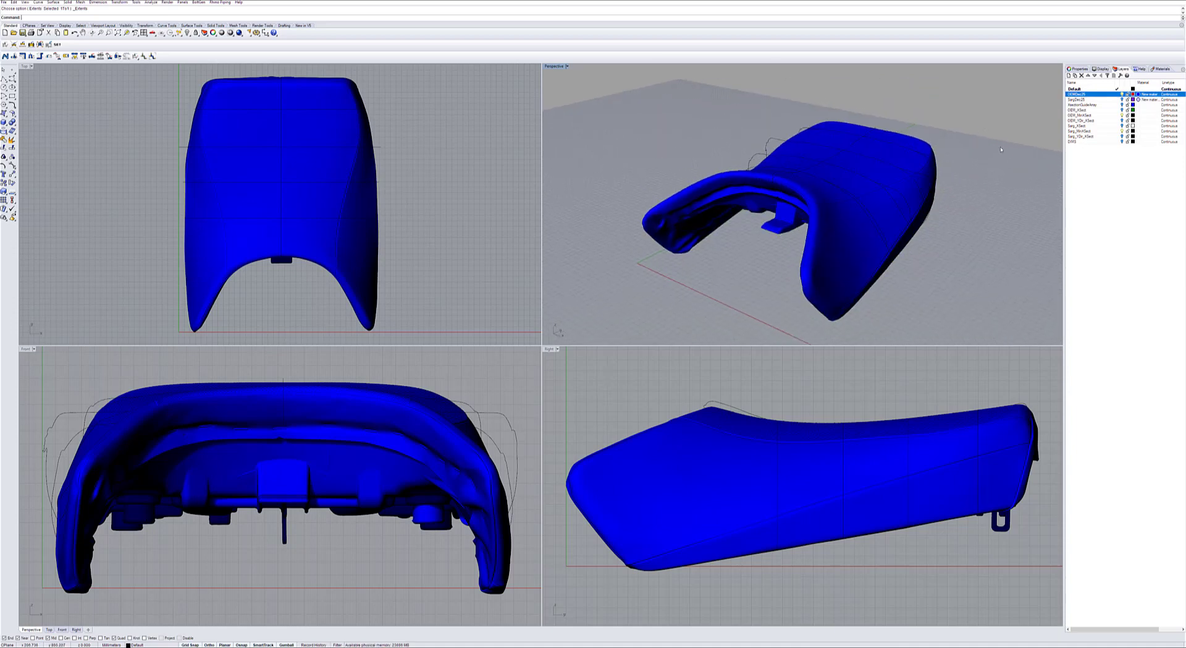
right_click_drag(958, 218, 882, 160)
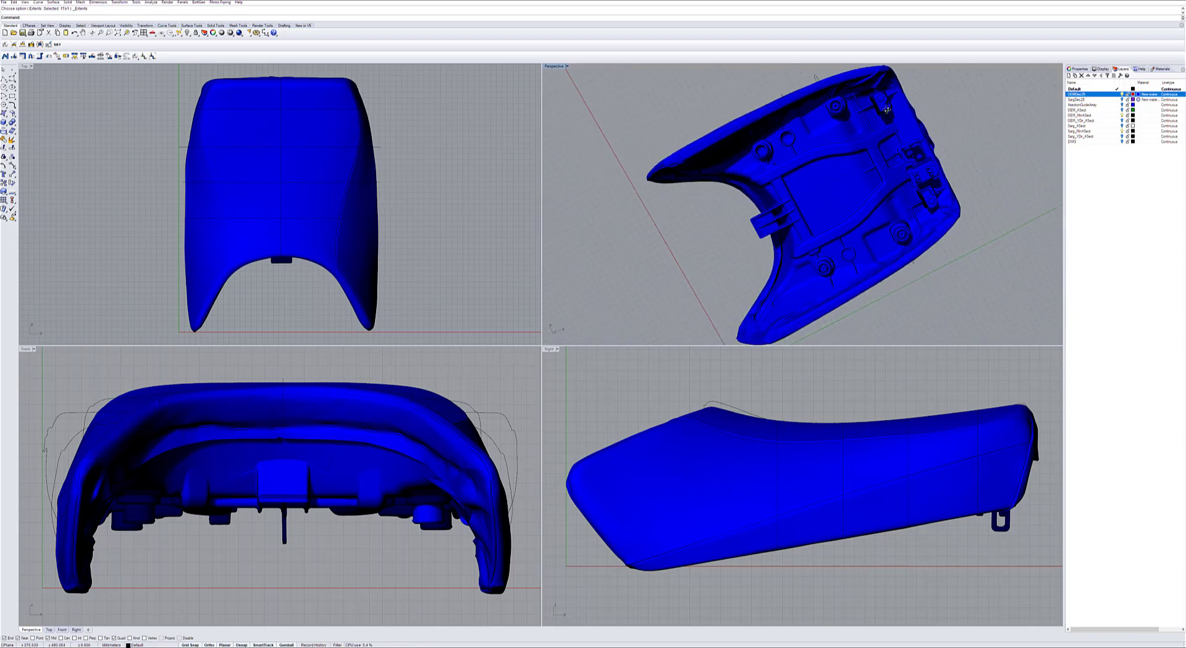
Change the OEM seat layer's material colour to gray so the scan's surface details can be seen.
left_click(1138, 96)
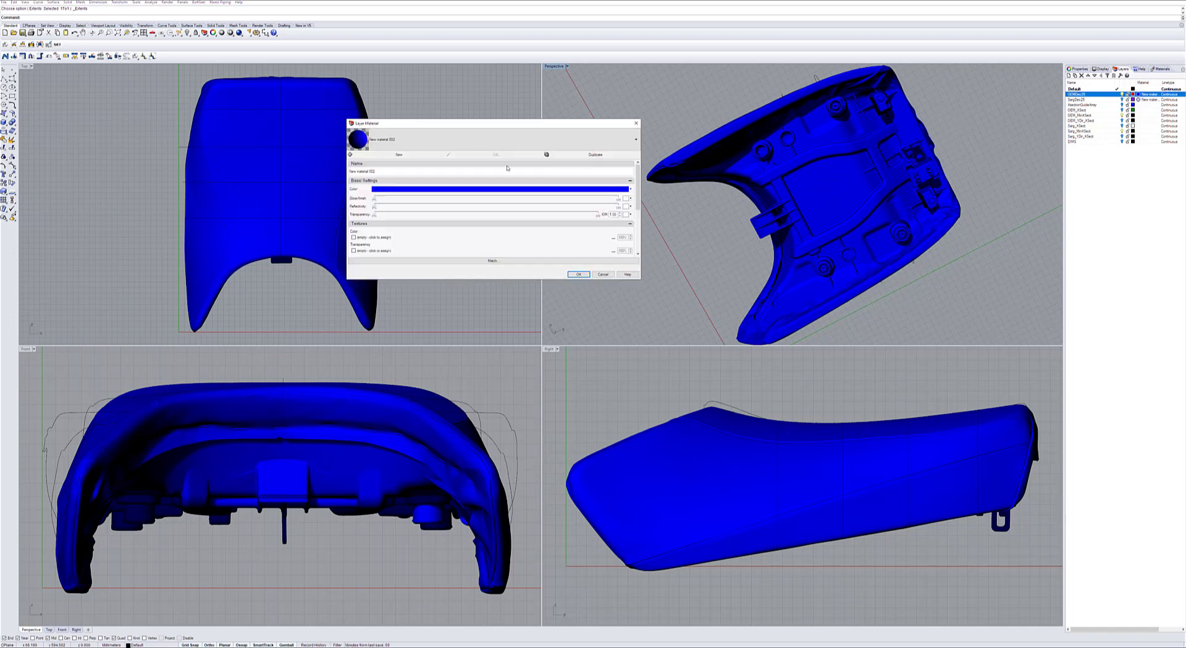
left_click(398, 189)
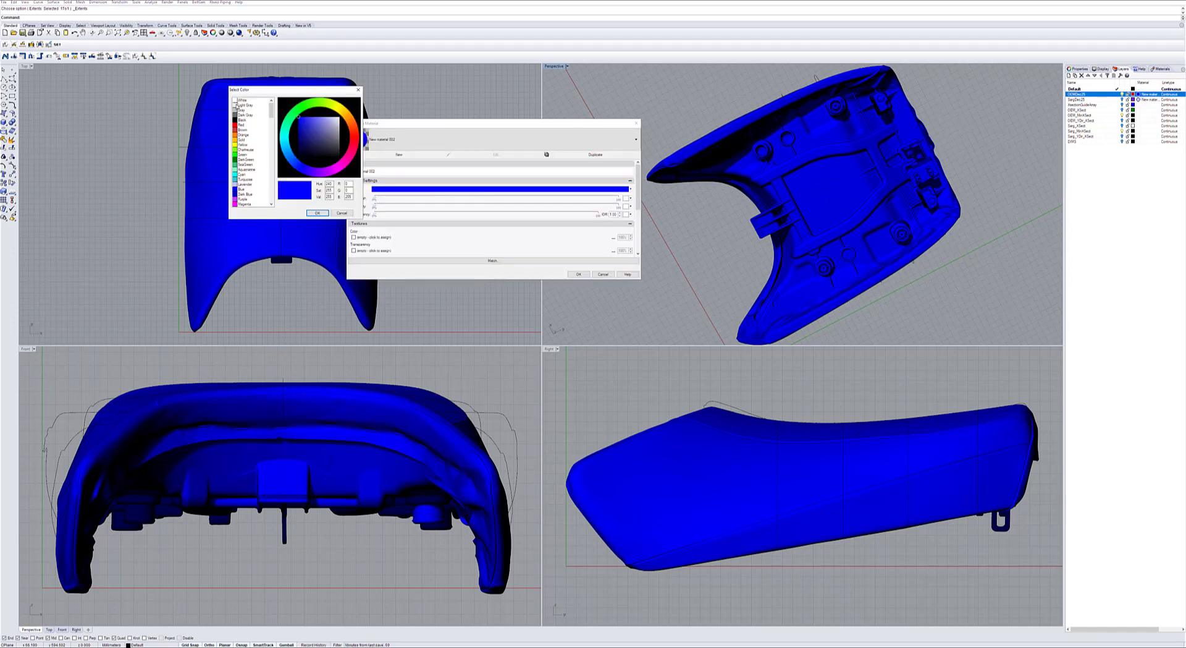
left_click(237, 110)
left_click(317, 213)
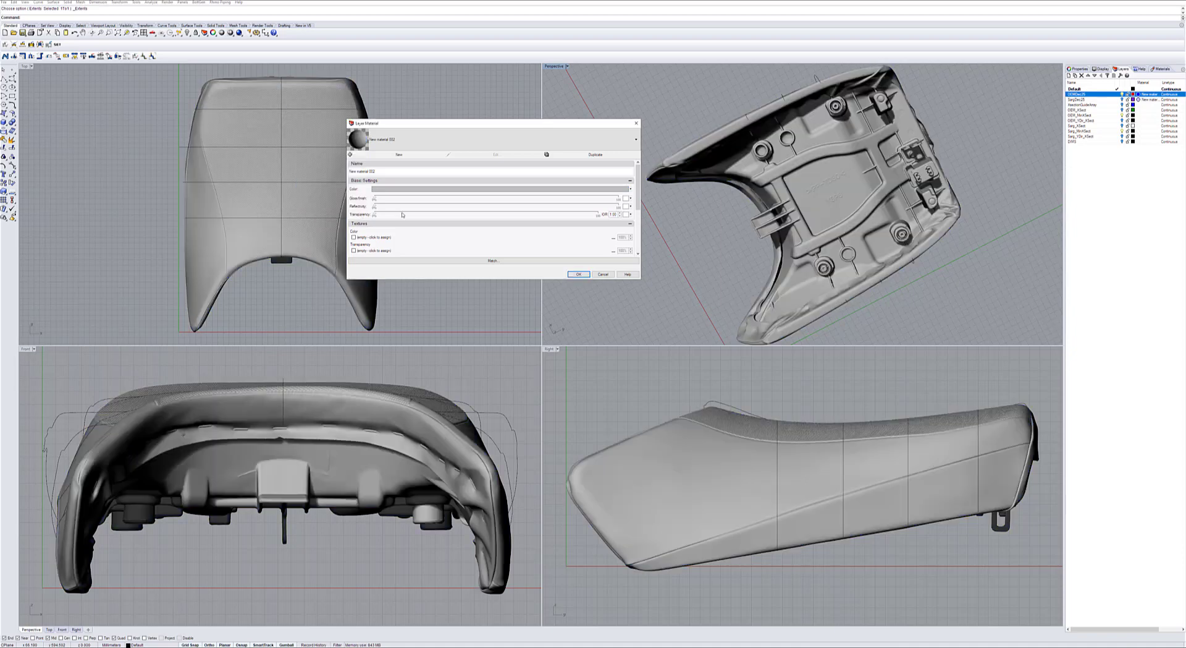
left_click(571, 274)
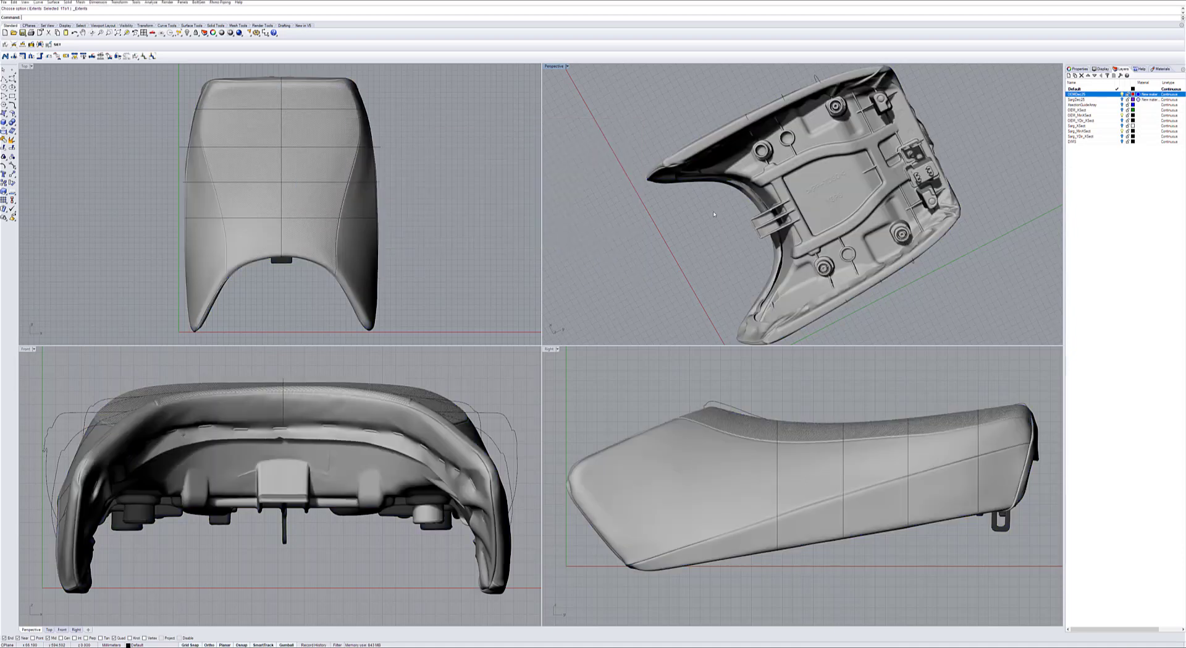
Inspect the gray OEM seat from below and the side, and display the Sarg seat scan in its place.
right_click_drag(714, 214, 782, 133)
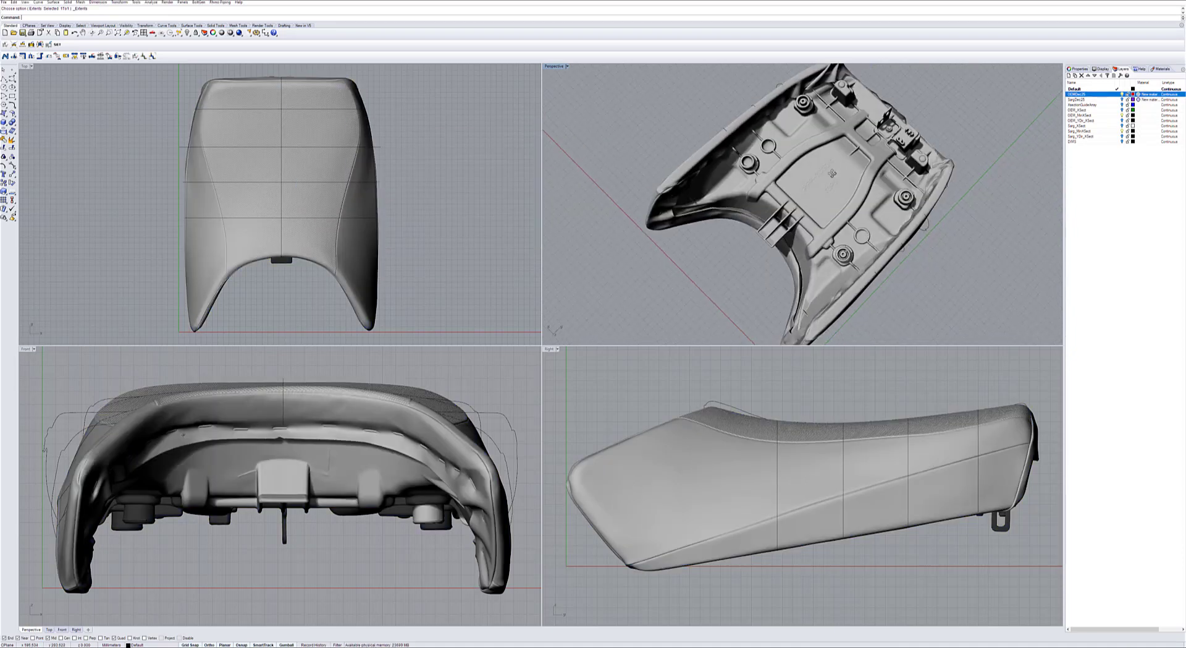
right_click_drag(833, 173, 929, 291)
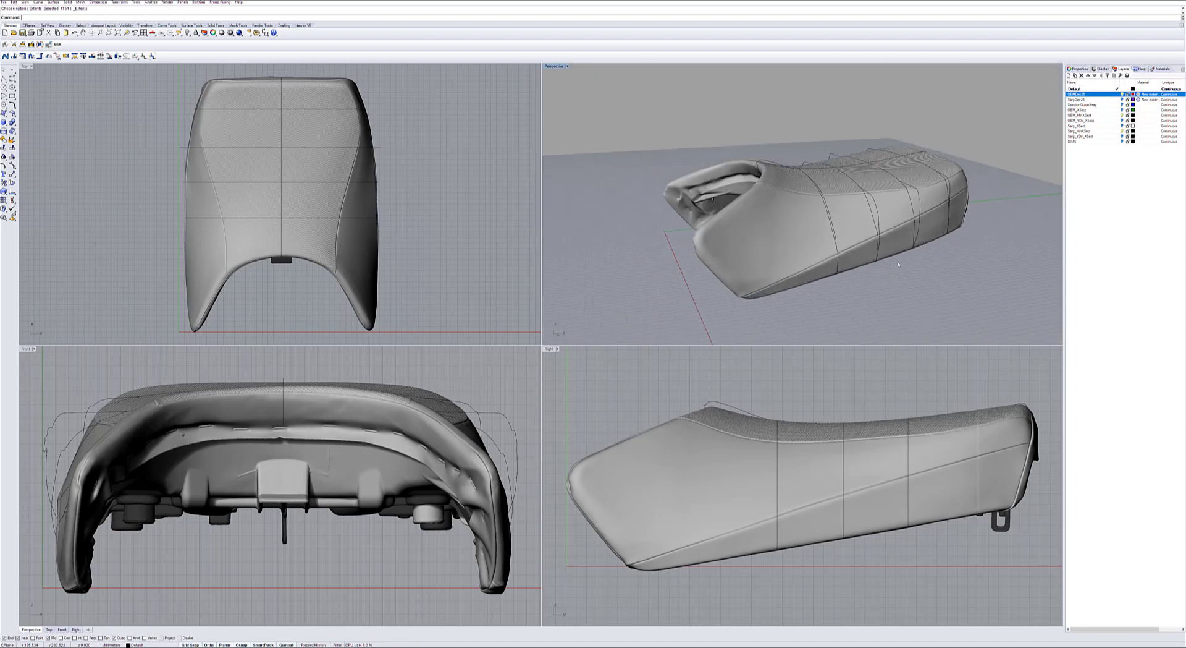
left_click(1123, 100)
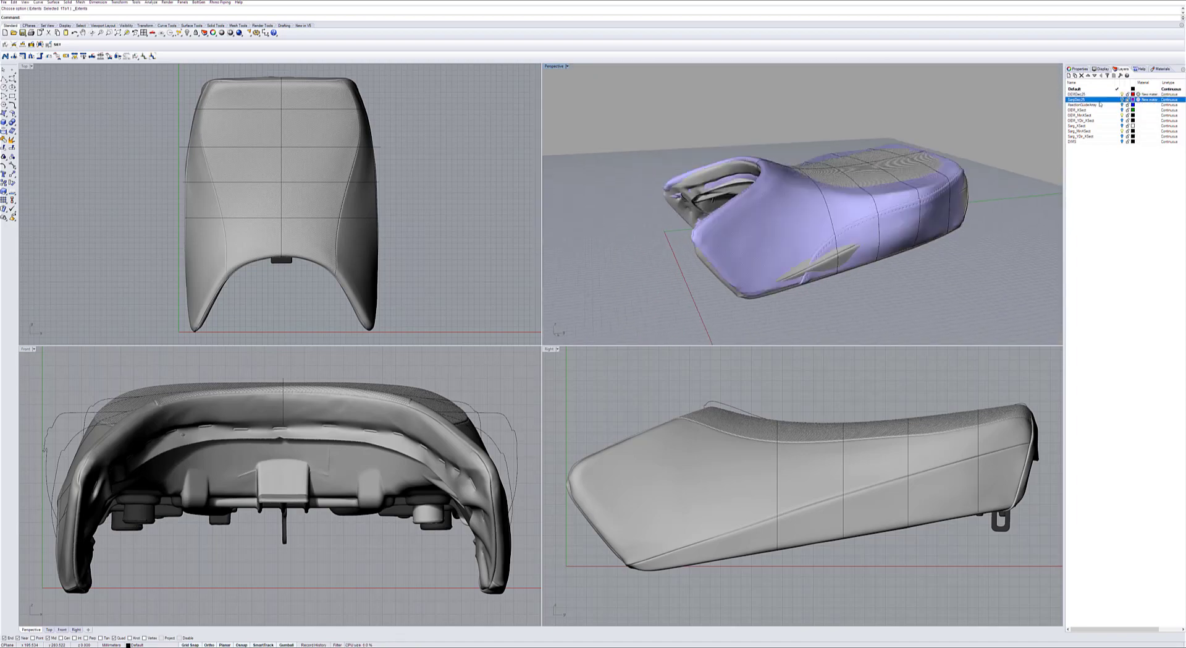
left_click(1123, 95)
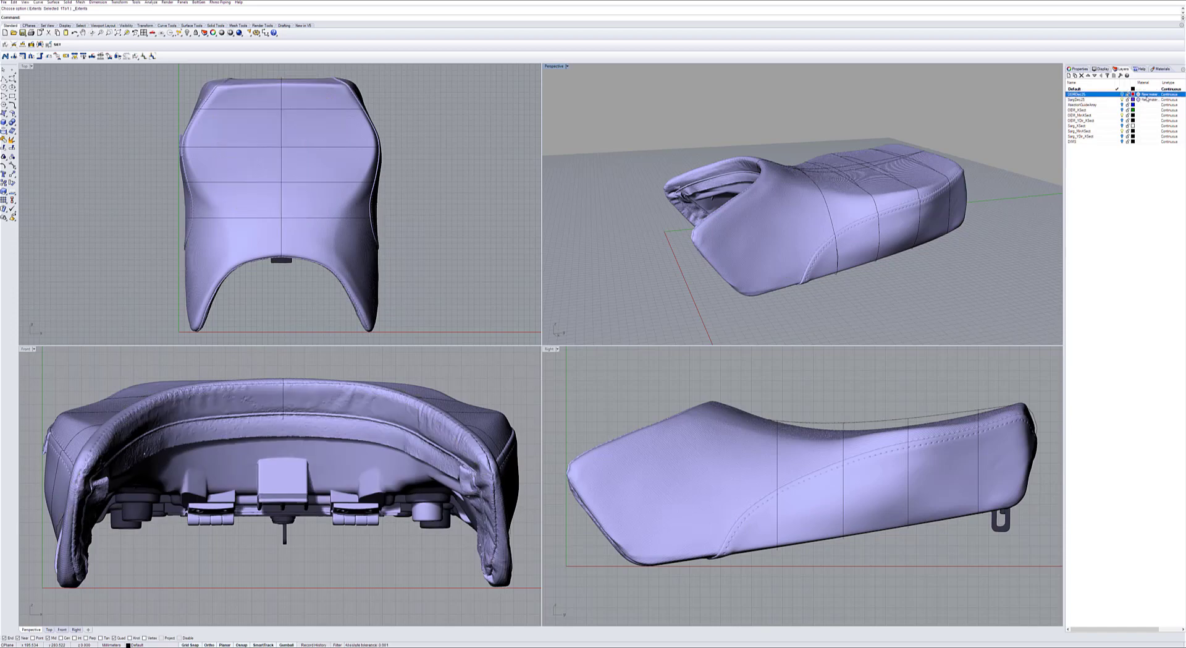
Examine the Sarg seat's shape and section curves from the rear, above and the side.
right_click_drag(776, 112, 666, 127)
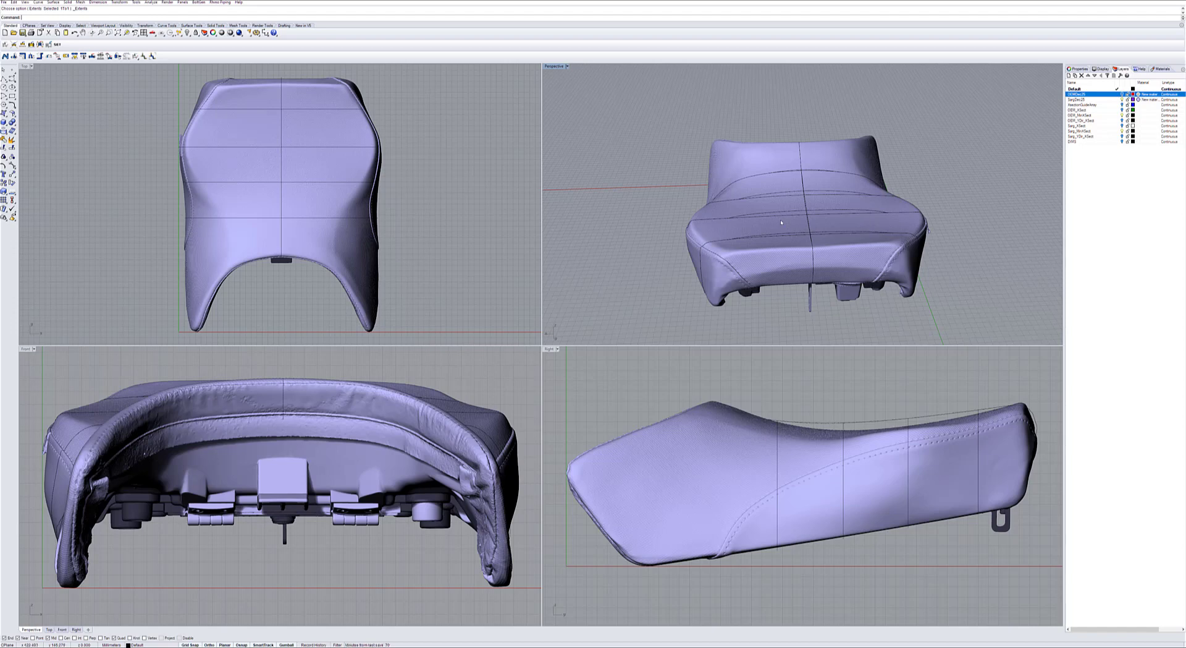
right_click_drag(787, 217, 630, 213)
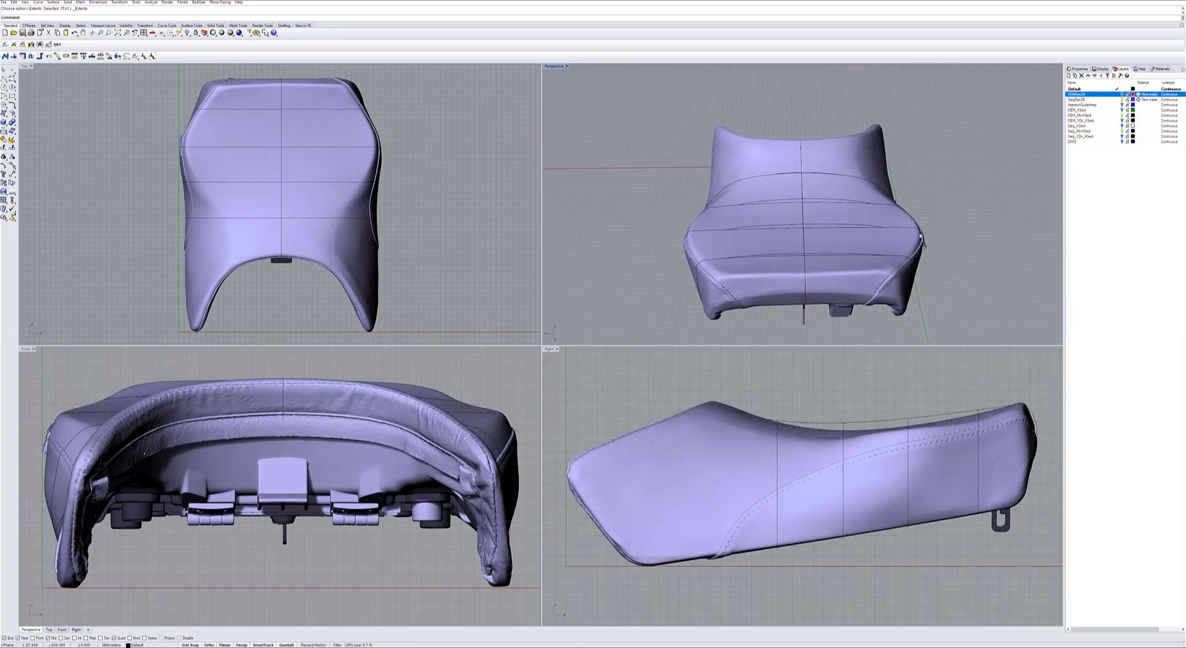
right_click_drag(659, 191, 671, 211)
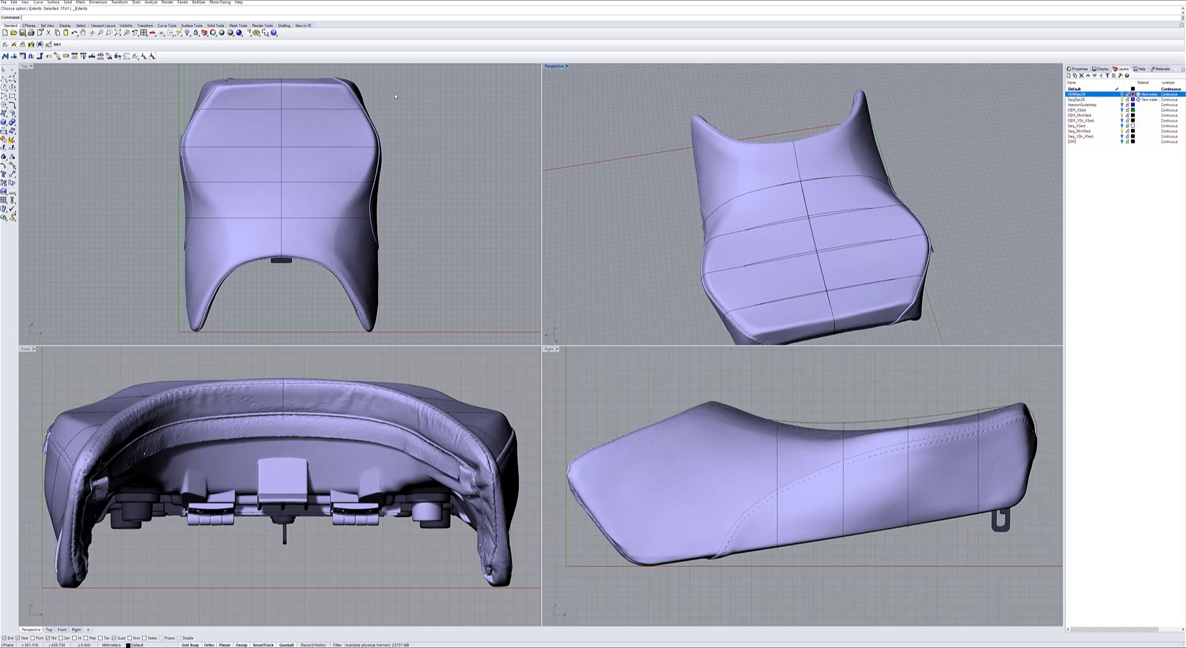
right_click_drag(415, 134, 422, 147)
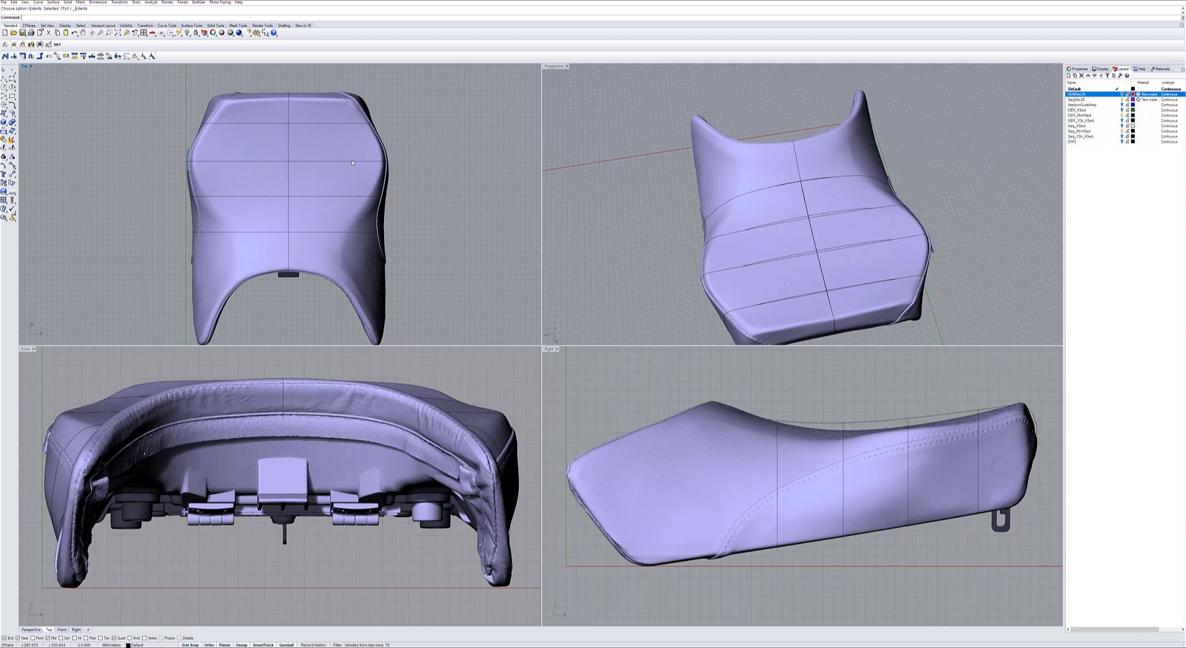
right_click_drag(658, 224, 694, 206)
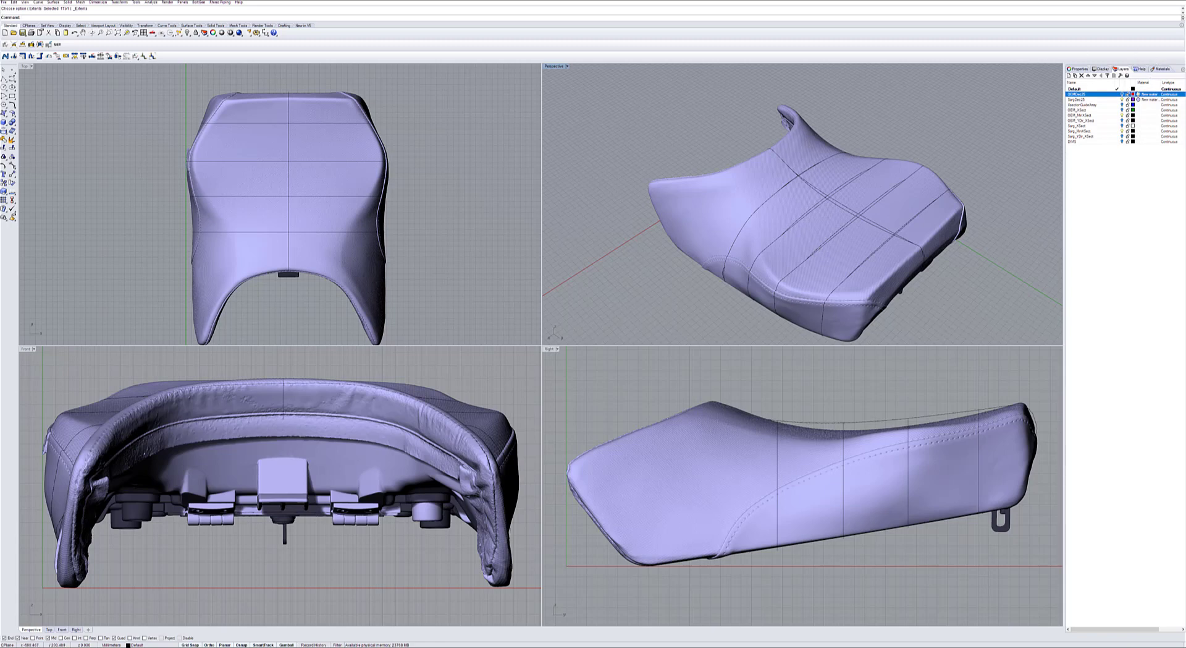
Display the OEM seat scan in place of the Sarg scan and inspect its underside and rear.
left_click(1123, 95)
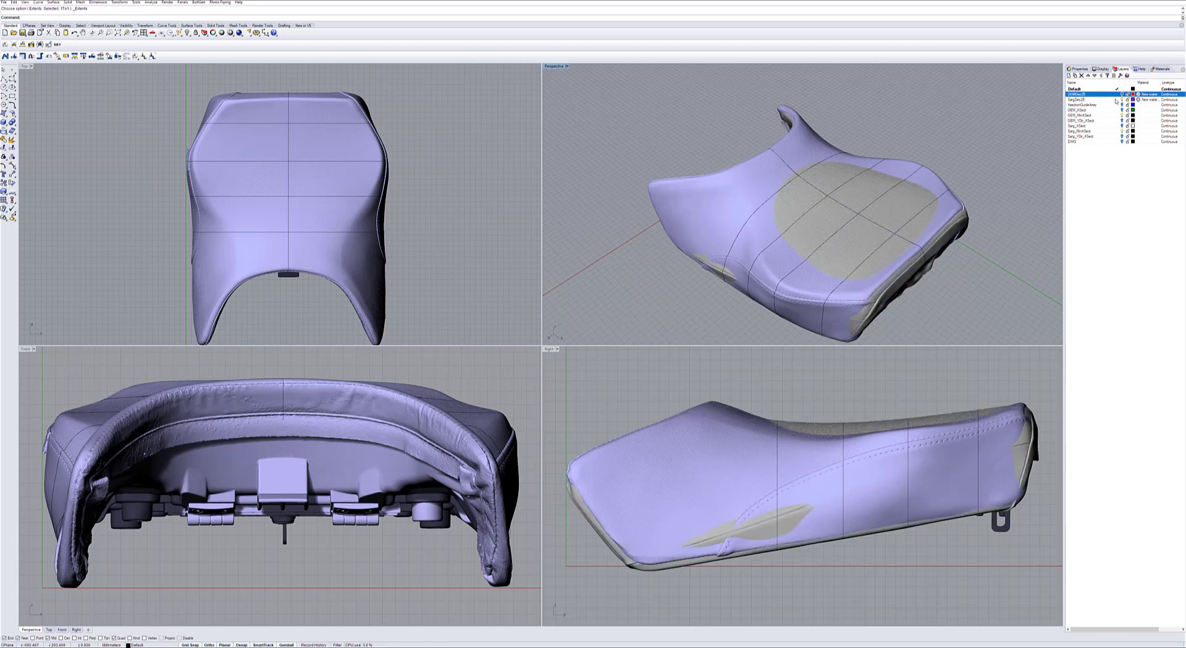
left_click(1123, 99)
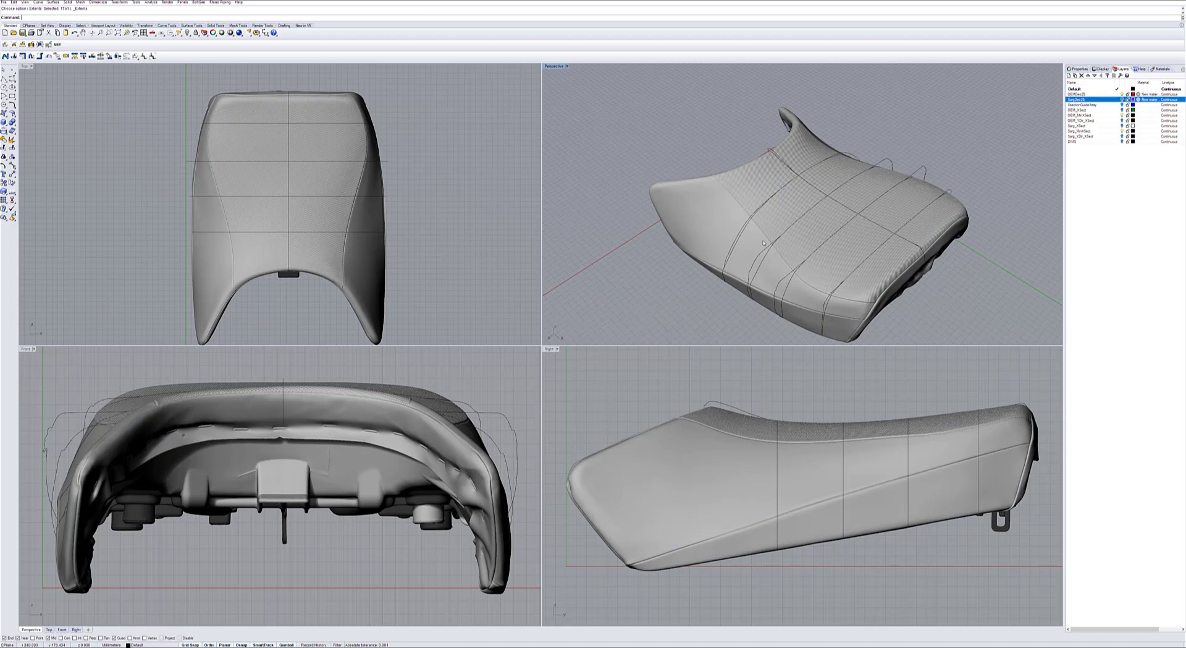
right_click_drag(764, 243, 788, 125)
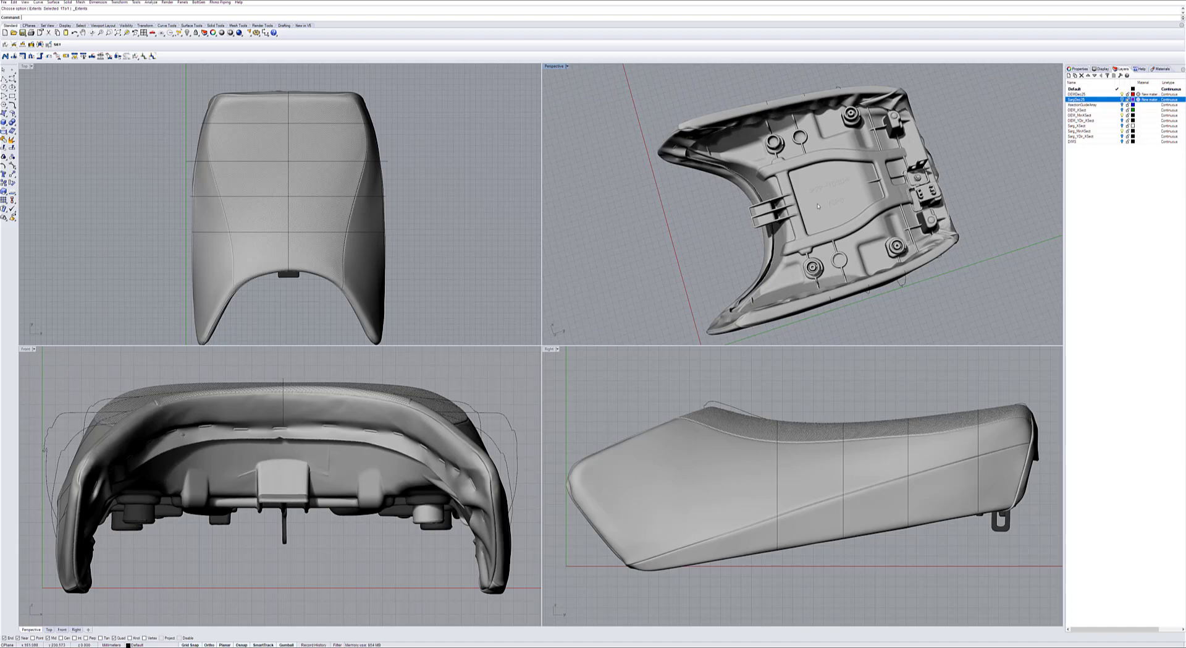
right_click_drag(818, 206, 709, 153)
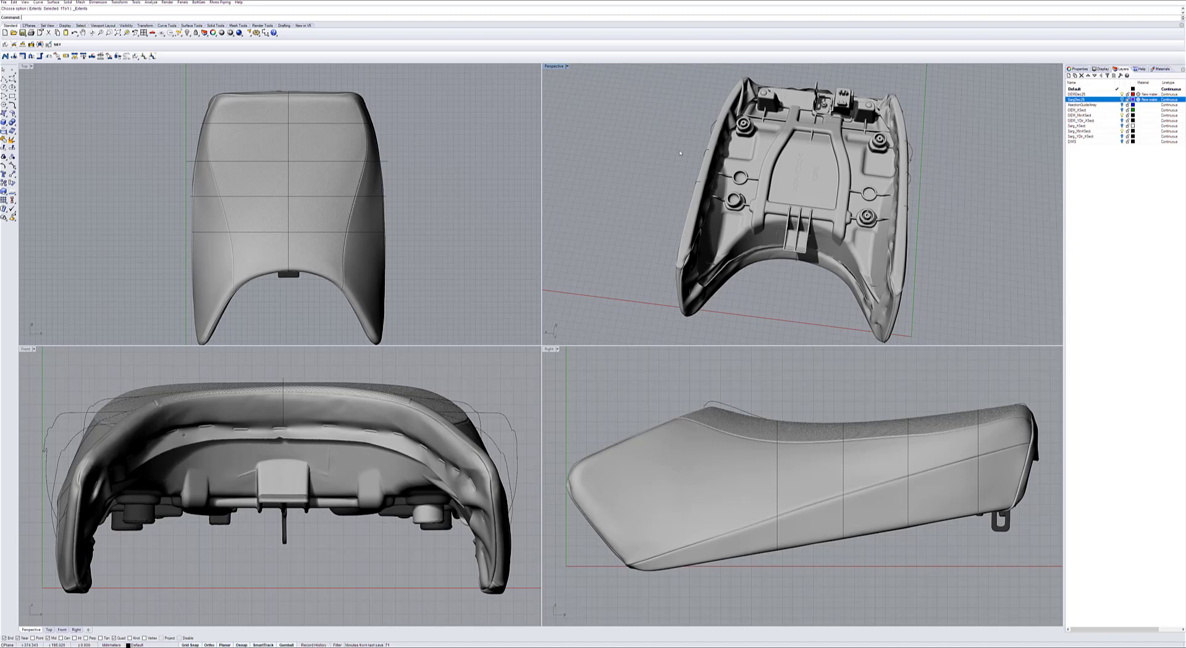
right_click_drag(767, 131, 759, 249)
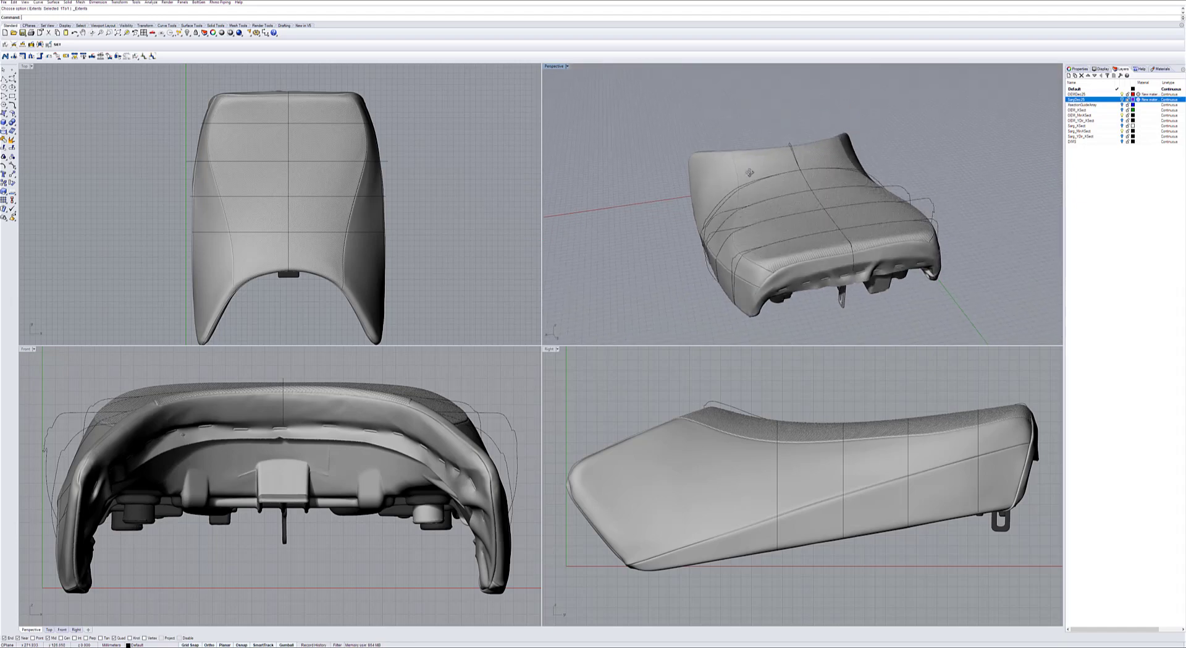
right_click_drag(749, 173, 825, 182)
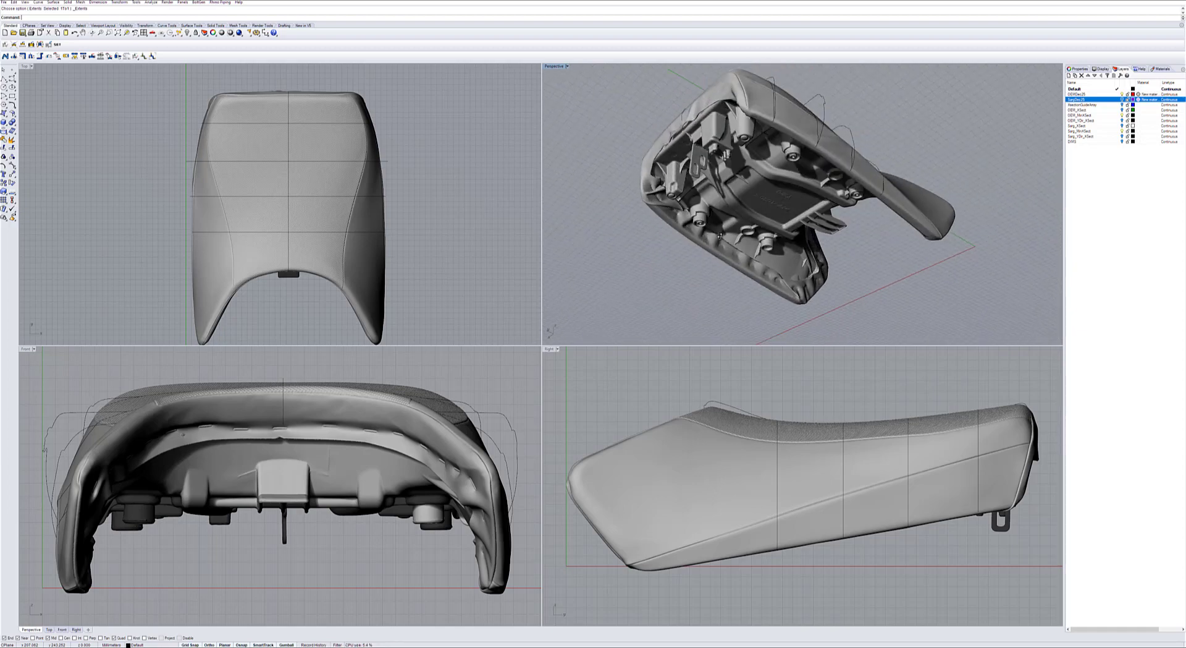
Examine the OEM seat from the sides, front and rear against the Sarg section curves extending past its surface.
right_click_drag(781, 131, 776, 187)
right_click_drag(774, 187, 875, 184)
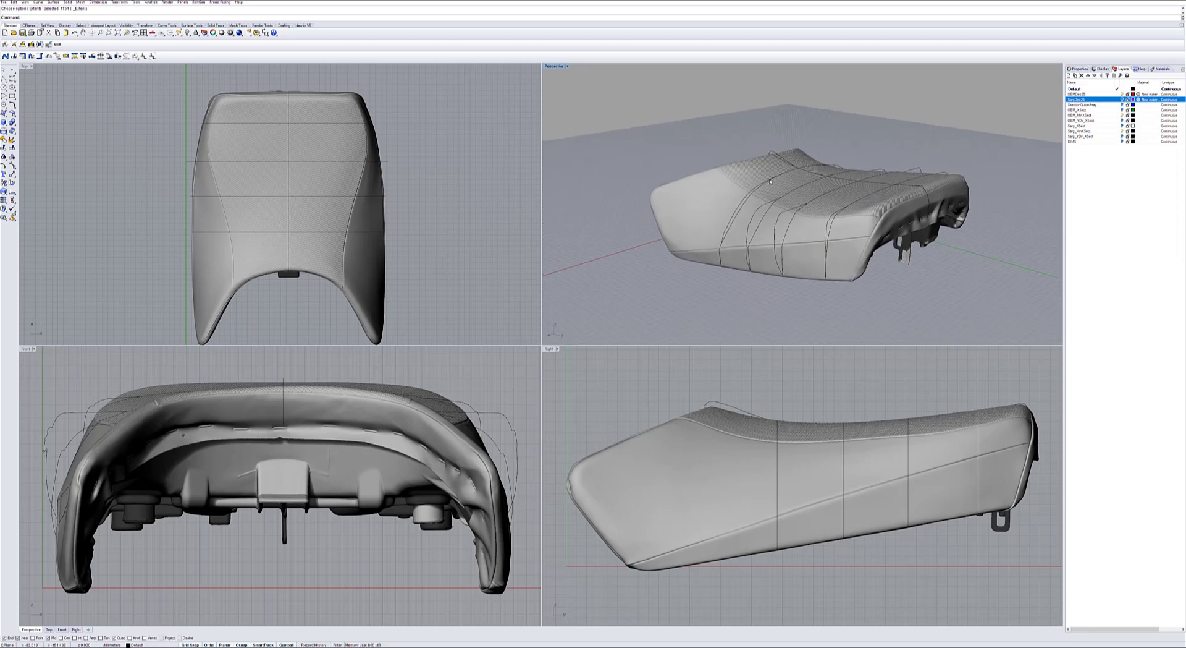
right_click_drag(772, 178, 778, 193)
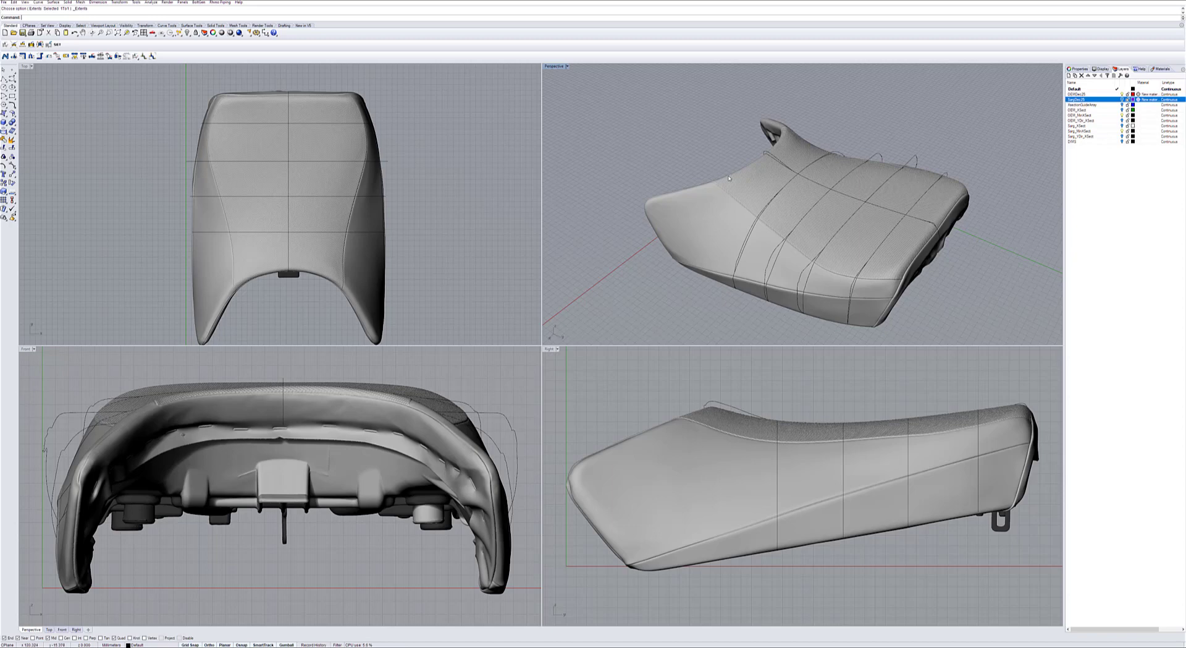
right_click_drag(771, 182, 718, 208)
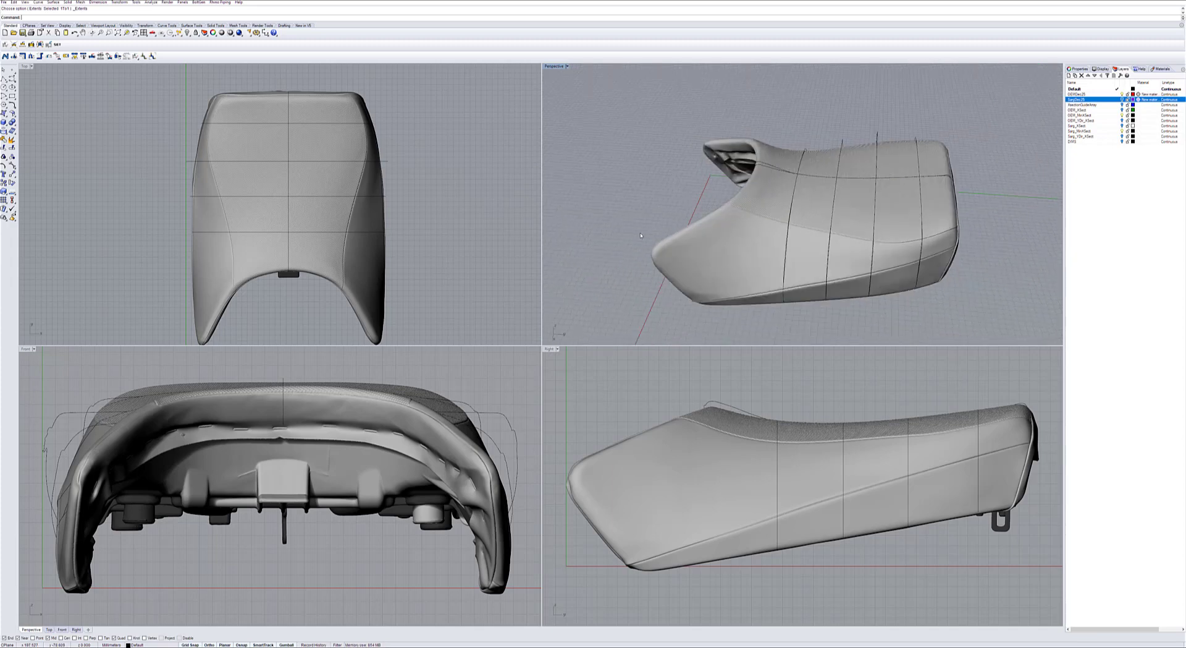
right_click_drag(643, 233, 668, 231)
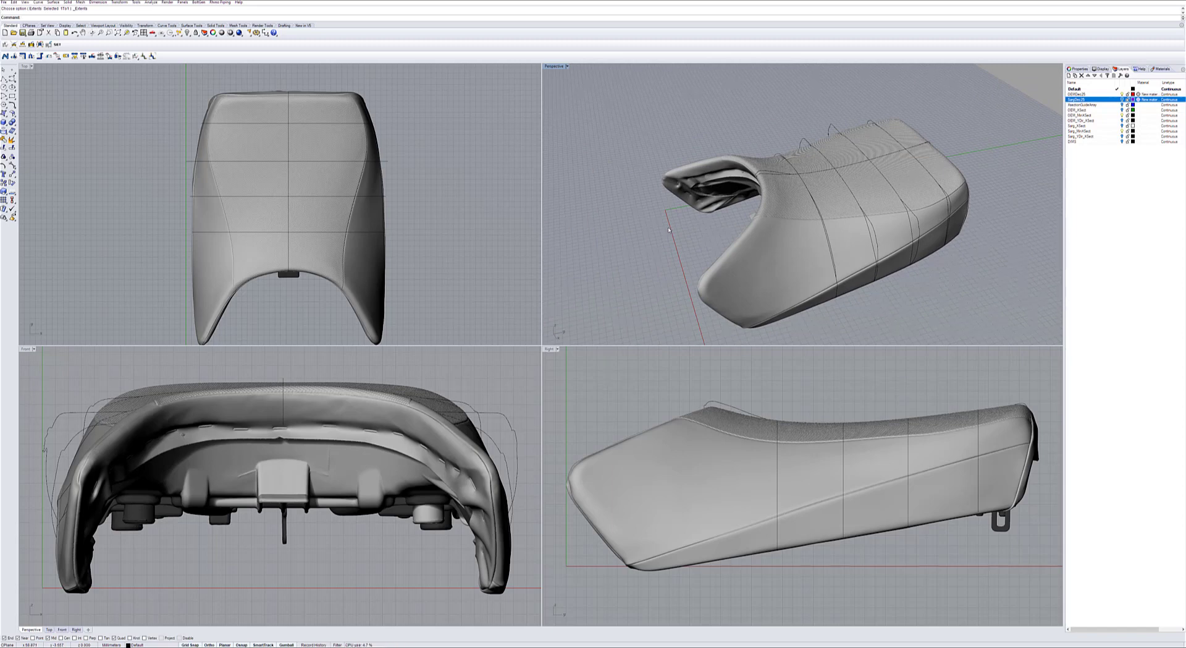
mouse_move(669, 230)
right_mouse_down()
mouse_move(656, 222)
mouse_move(675, 227)
right_mouse_up()
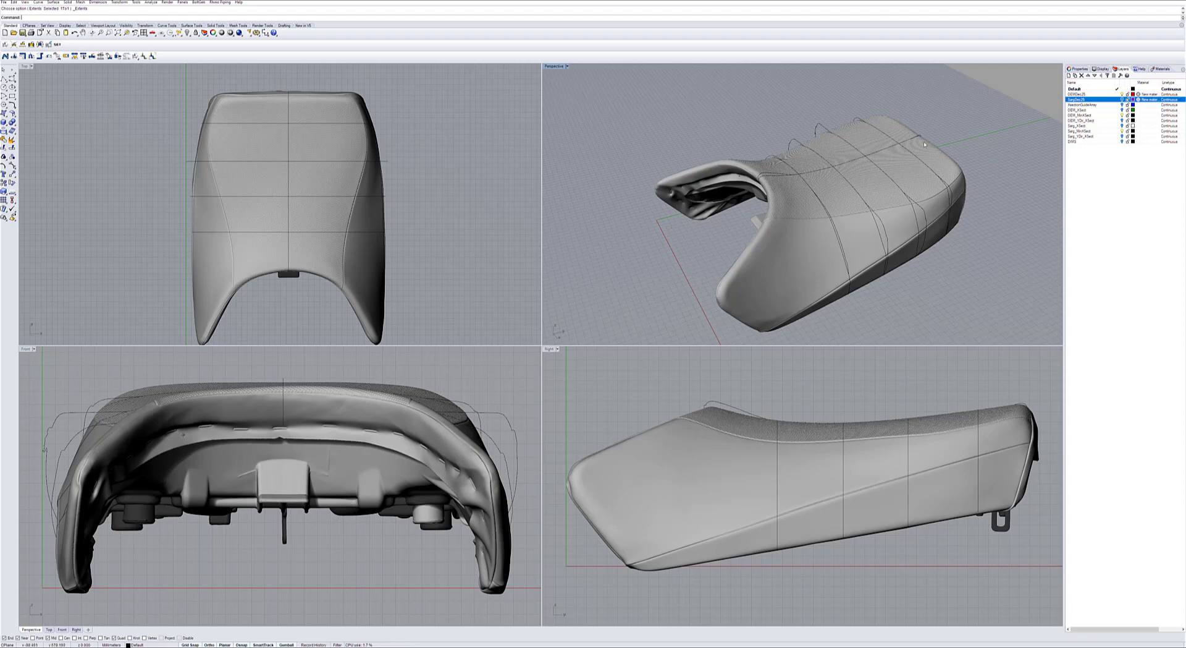
right_click_drag(734, 214, 716, 267)
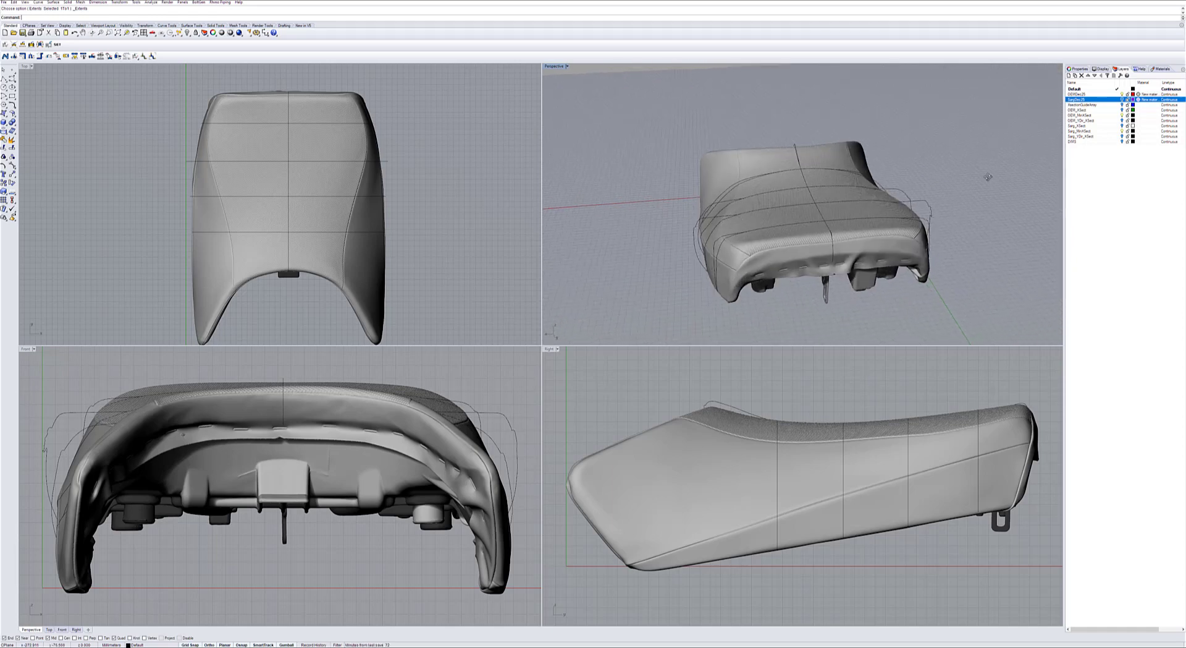
right_click_drag(987, 176, 1005, 185)
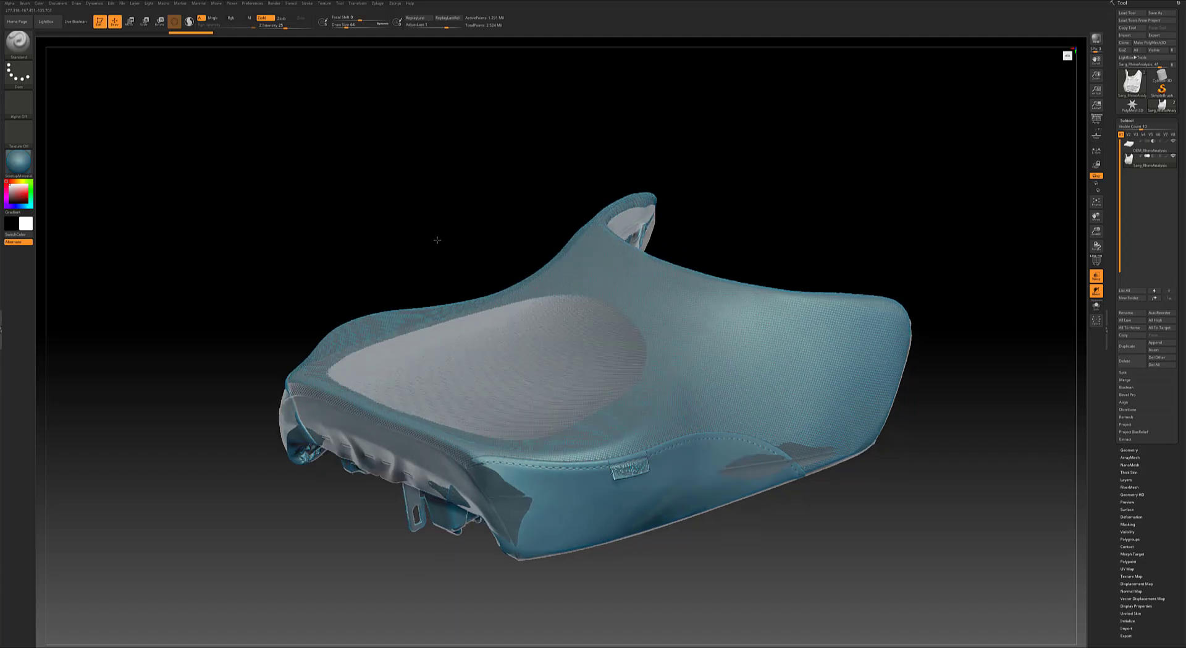
Switch to ZBrush and examine the overlaid OEM and Sarg scans from the side, underneath and above.
left_click_drag(437, 240, 432, 199)
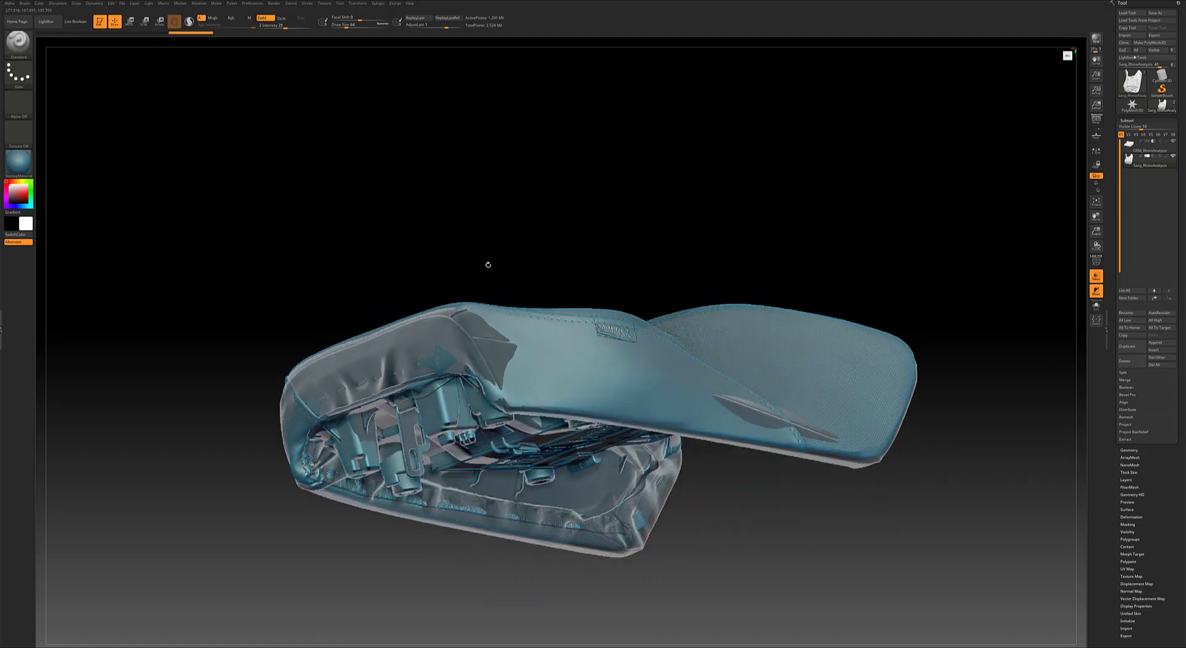
left_click_drag(488, 264, 486, 193)
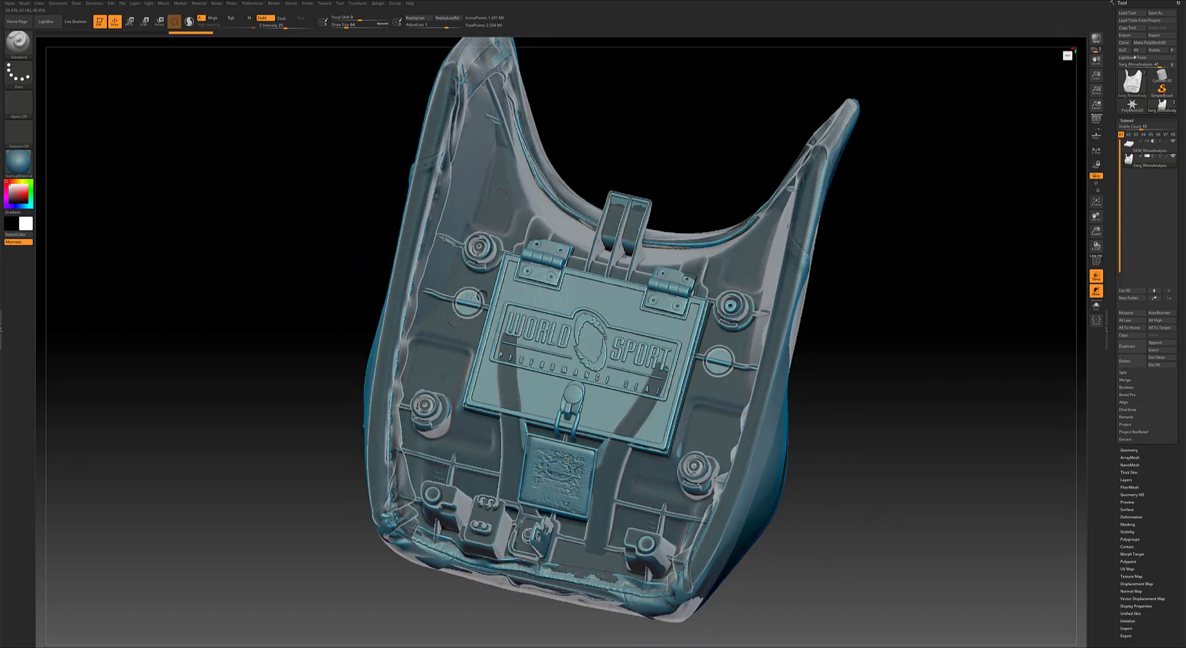
left_click_drag(711, 460, 724, 419)
left_click_drag(278, 431, 968, 215)
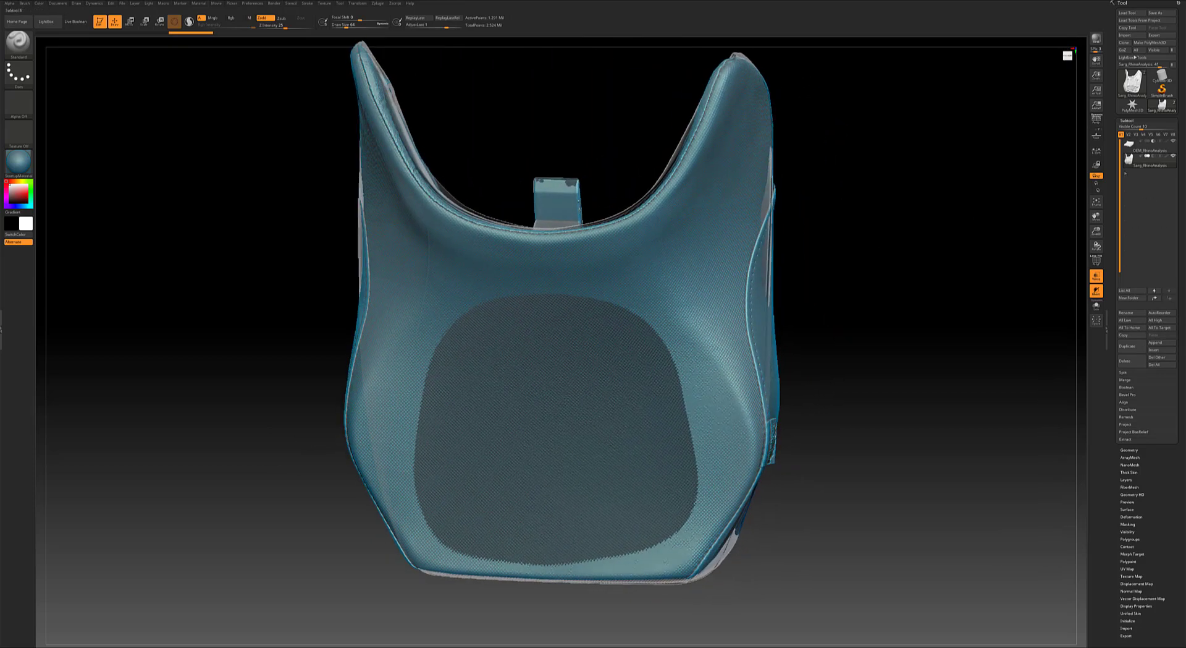
Make the OEM seat the active subtool and compare where the overlaid scans differ from the rear, side and above.
left_click_drag(1132, 150, 1129, 137)
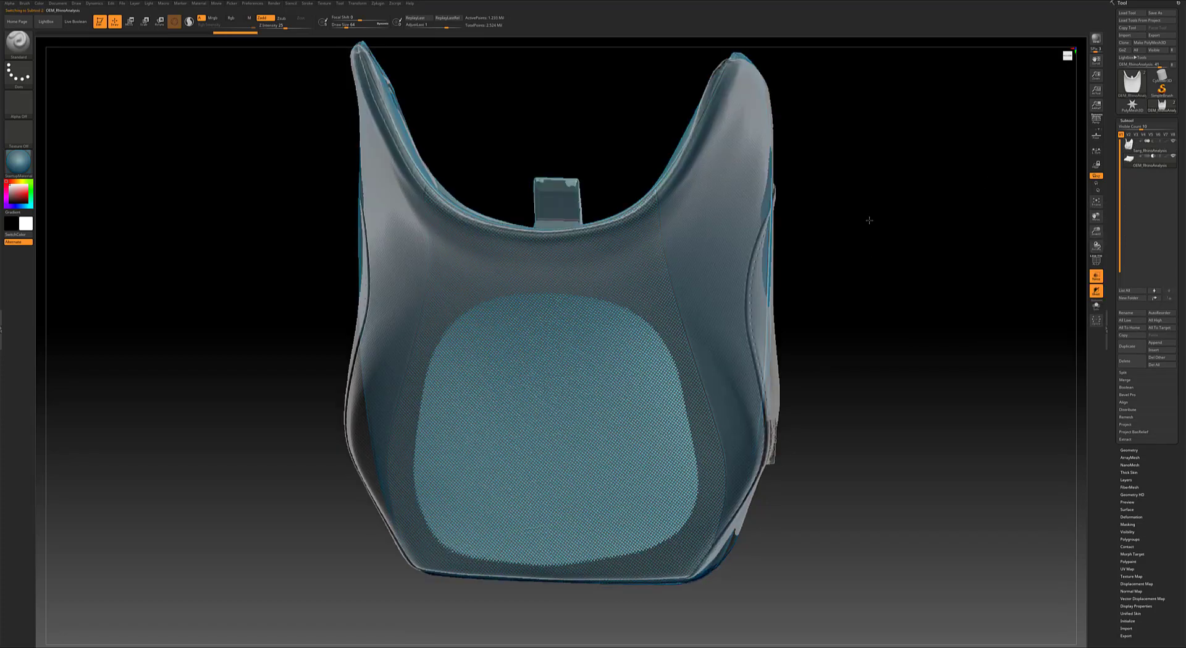
left_click_drag(869, 216, 872, 181)
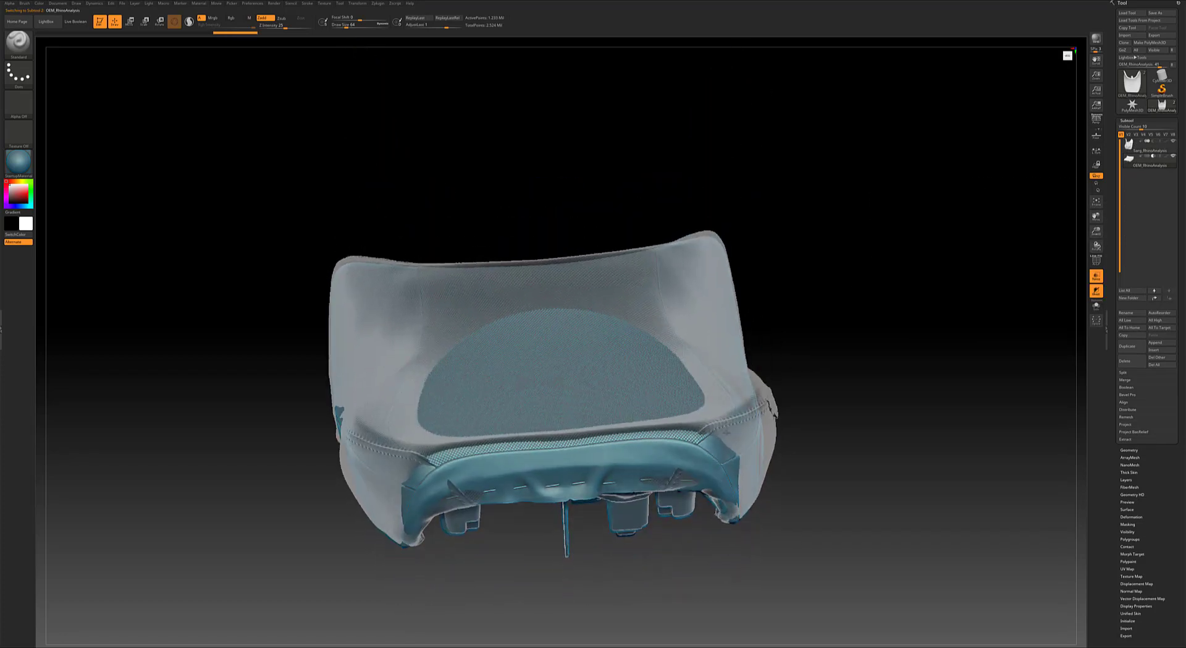
mouse_move(811, 452)
left_mouse_down()
mouse_move(820, 457)
mouse_move(815, 435)
mouse_move(803, 439)
mouse_move(820, 449)
mouse_move(818, 473)
left_mouse_up()
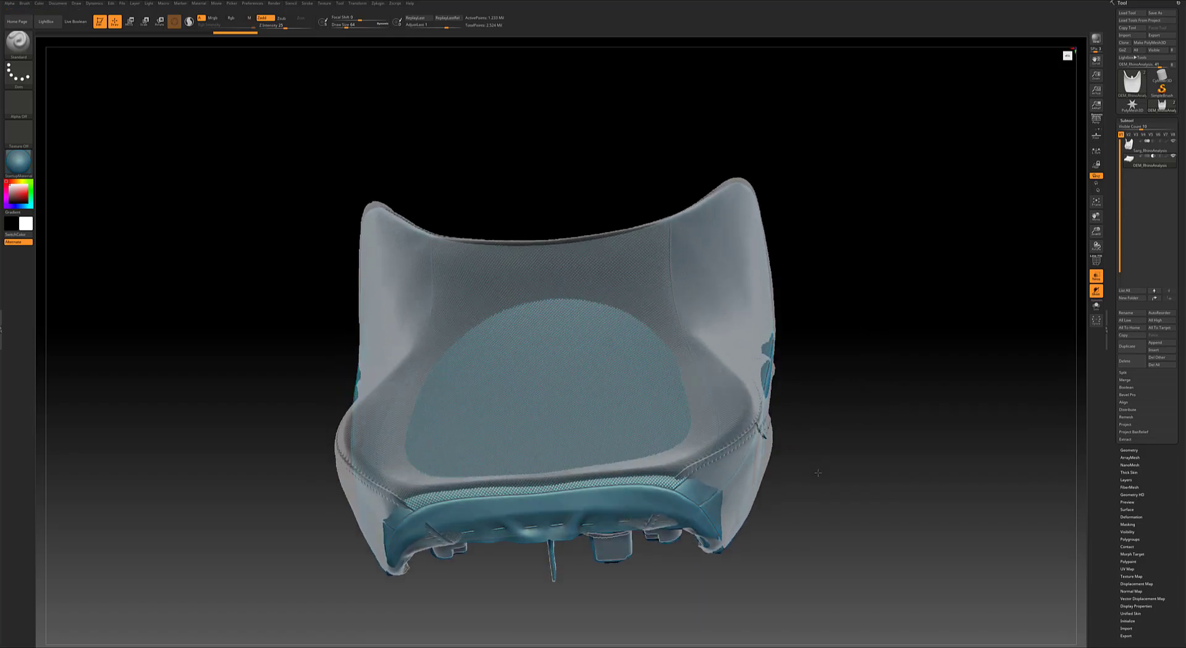
left_click_drag(857, 399, 890, 352)
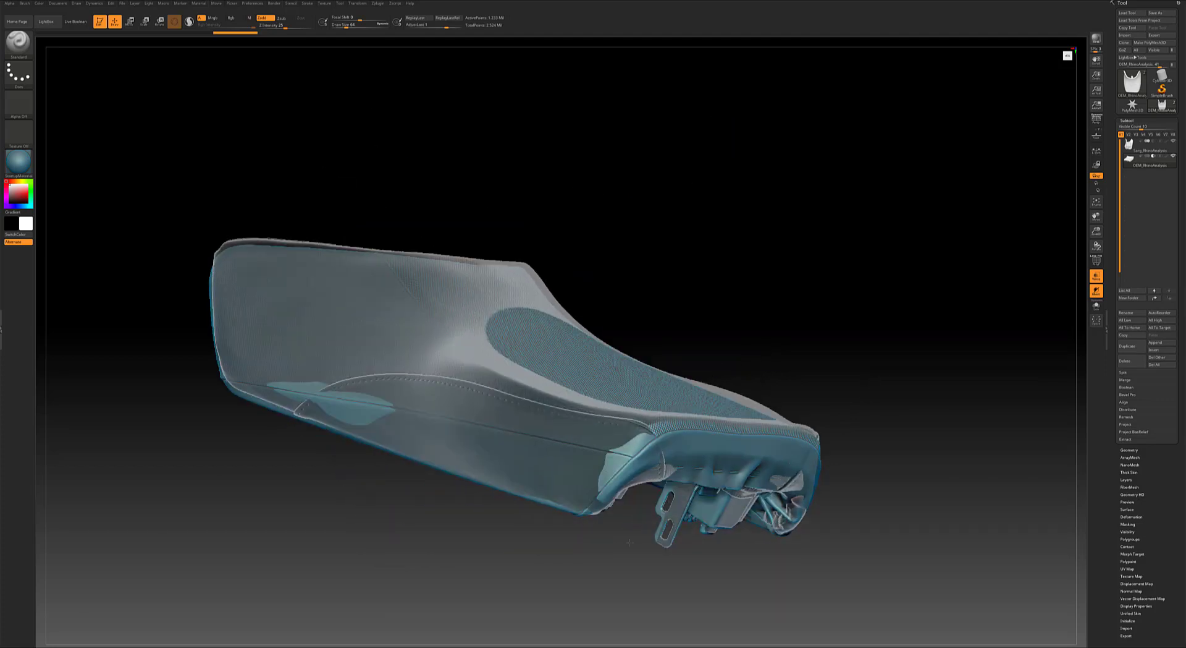
left_click_drag(346, 498, 645, 488)
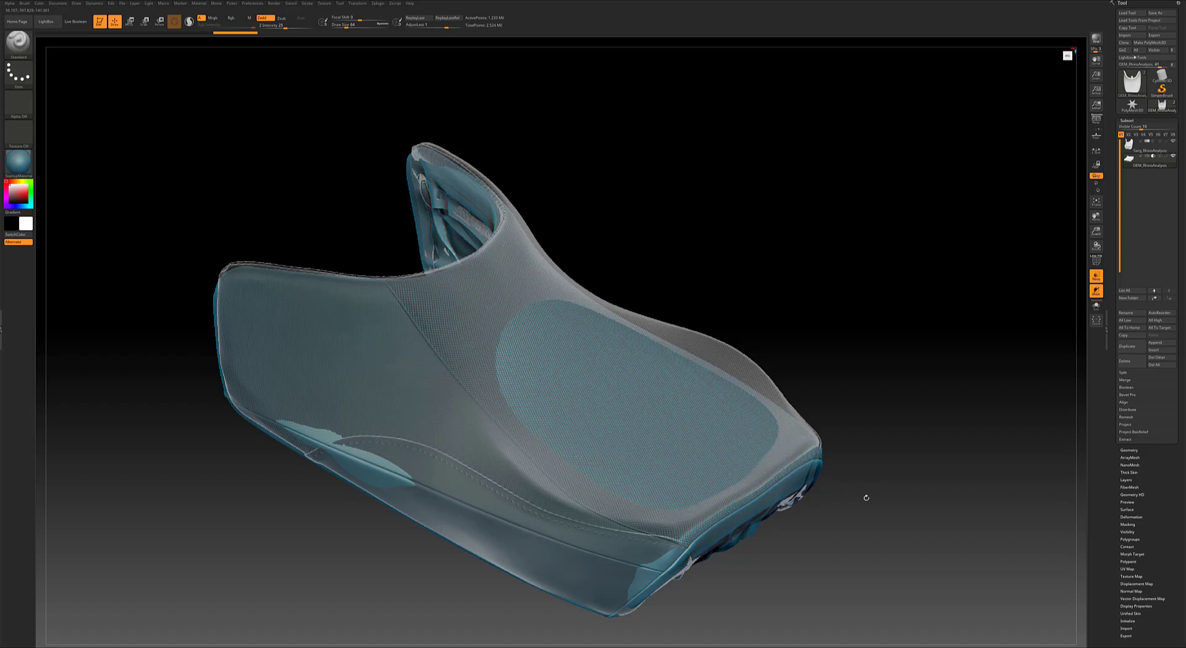
left_click_drag(866, 497, 847, 491)
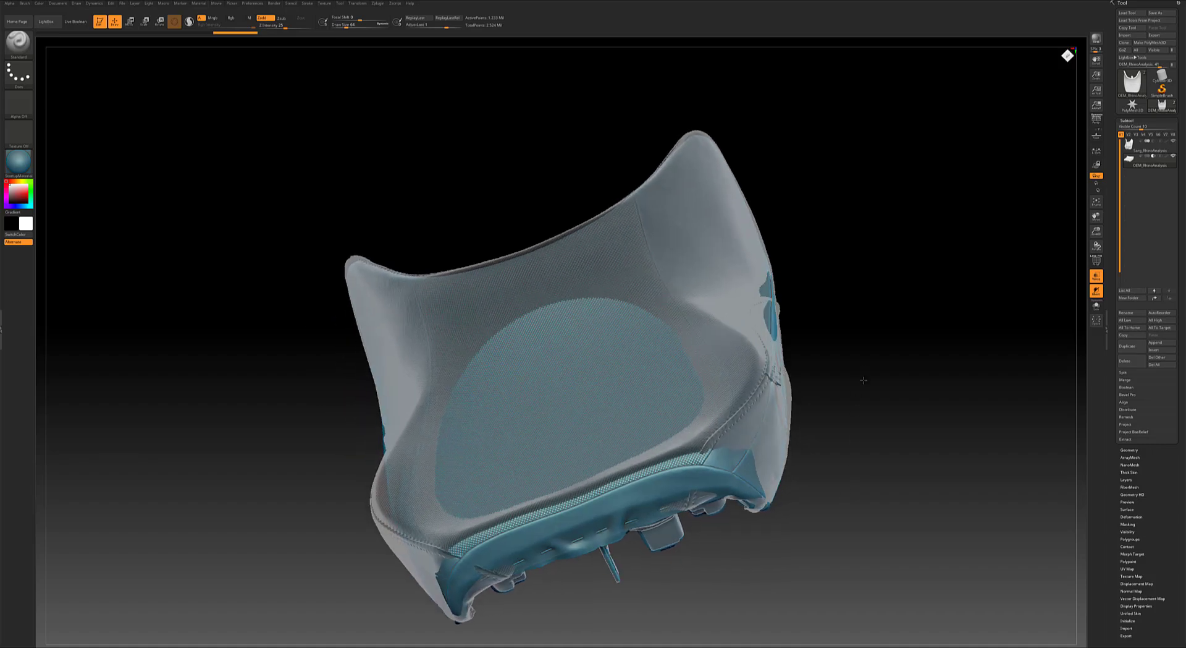
mouse_move(860, 370)
left_mouse_down()
mouse_move(865, 384)
mouse_move(867, 374)
left_mouse_up()
mouse_move(728, 571)
left_mouse_down()
mouse_move(720, 553)
mouse_move(711, 575)
left_mouse_up()
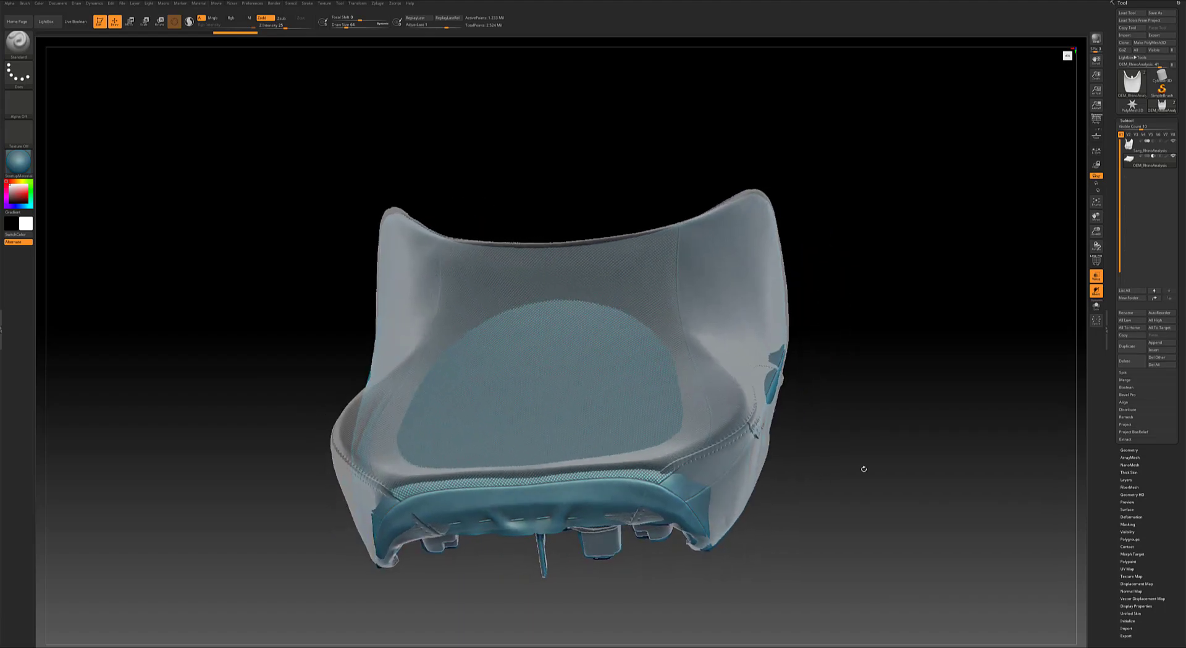